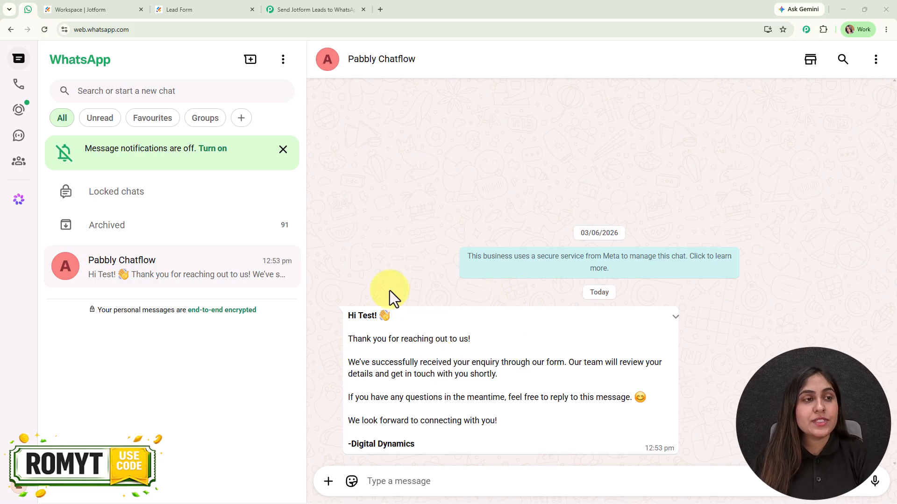
# Submit the pre-filled Jotform Lead Form containing the test lead's name, email and phone
pyautogui.click(80, 9)
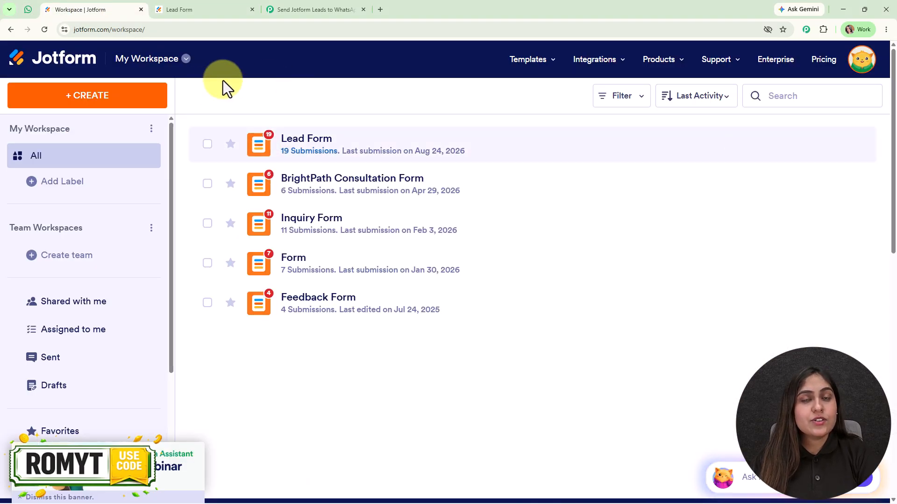
pyautogui.click(28, 5)
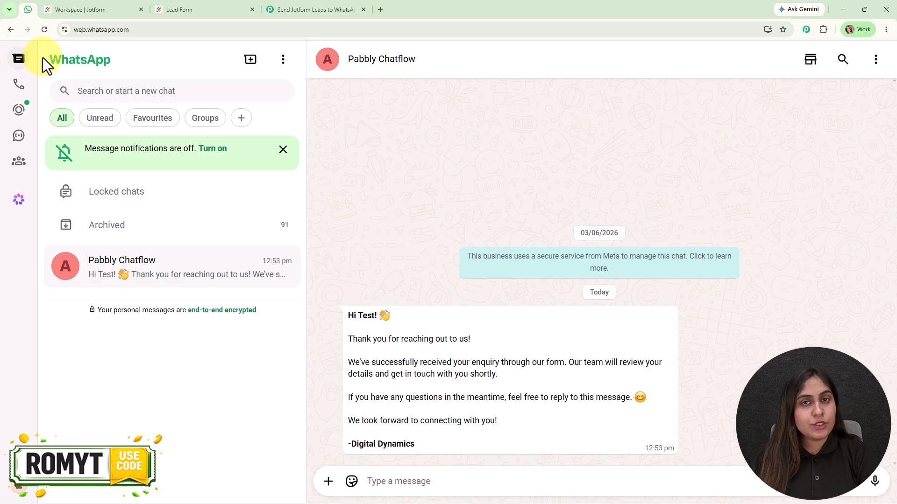
pyautogui.click(180, 2)
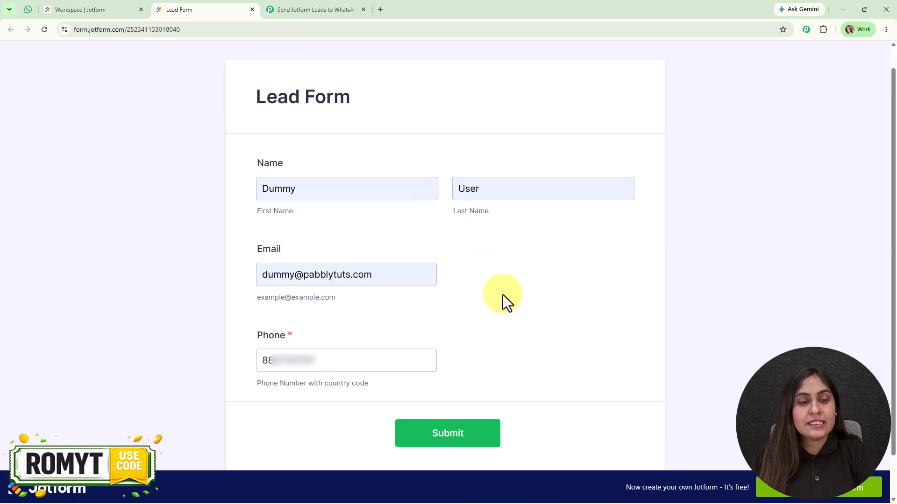
pyautogui.click(463, 438)
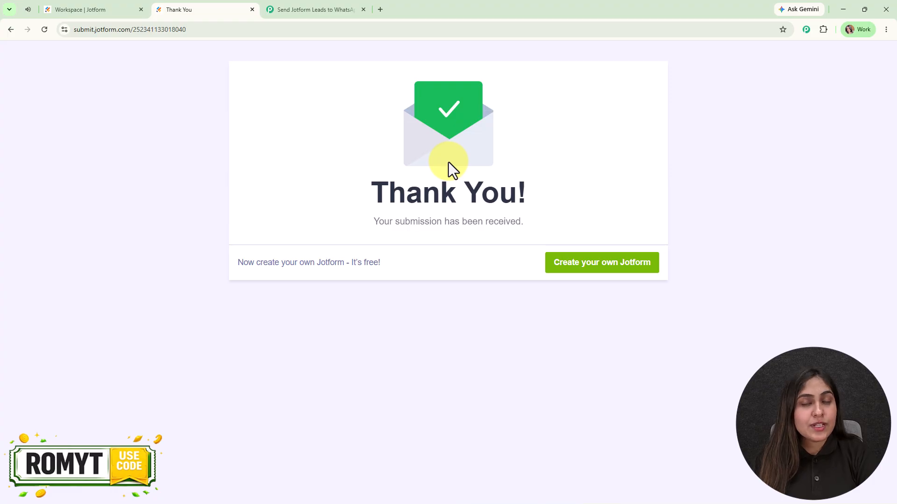
pyautogui.click(30, 9)
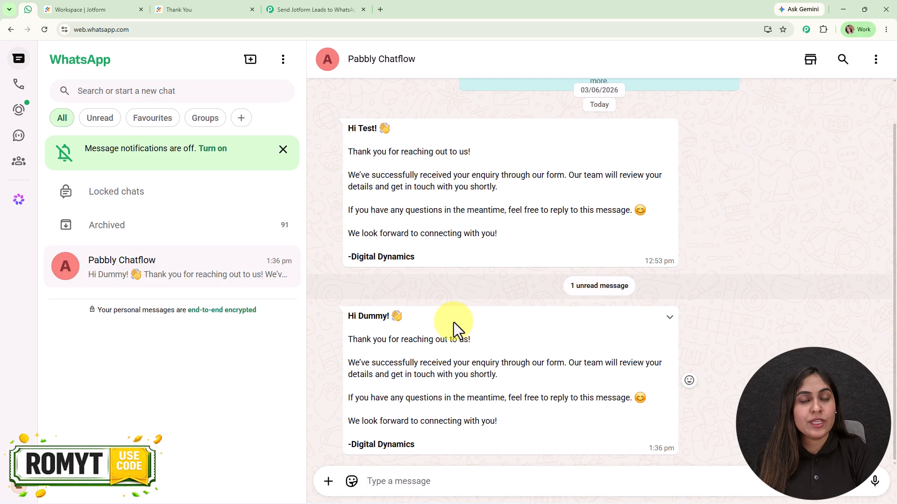
# Highlight the first-name greeting and body of the 1:36 pm Pabbly Chatflow welcome message
pyautogui.moveTo(346, 317); pyautogui.dragTo(390, 317)
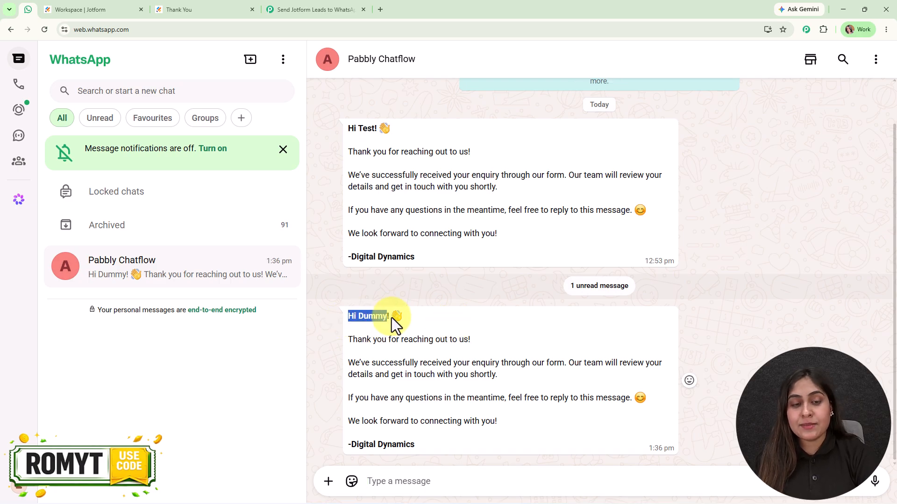
pyautogui.click(470, 328)
pyautogui.moveTo(345, 337); pyautogui.dragTo(494, 446)
pyautogui.click(494, 447)
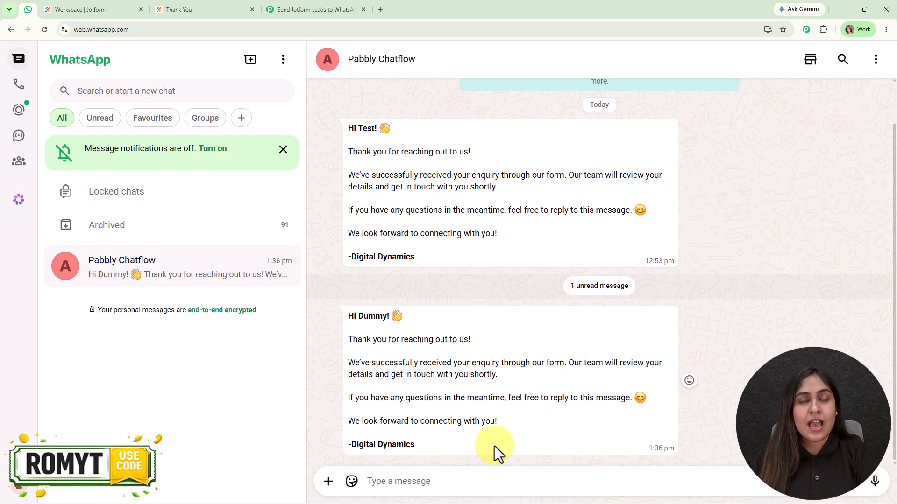
# Show the 'Send Jotform Leads to WhatsApp Automatically' workflow and nudge its canvas down
pyautogui.click(317, 9)
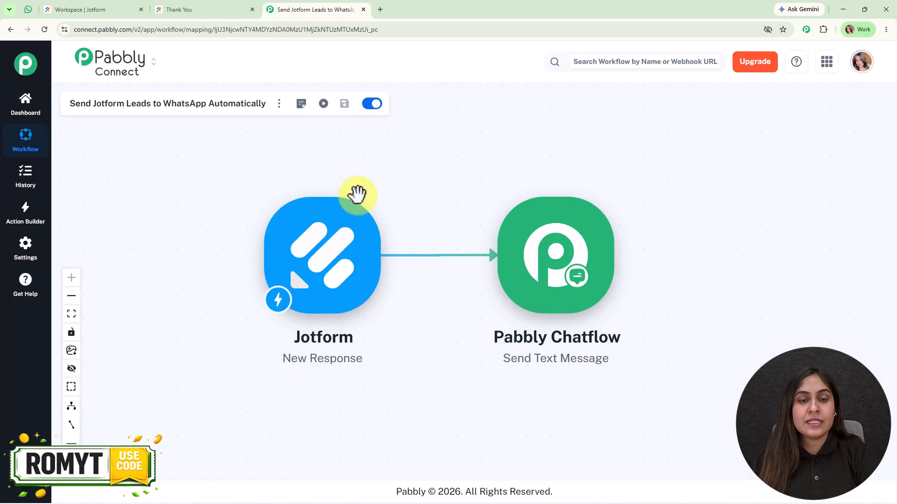
pyautogui.moveTo(466, 324); pyautogui.dragTo(471, 345)
pyautogui.moveTo(581, 274)
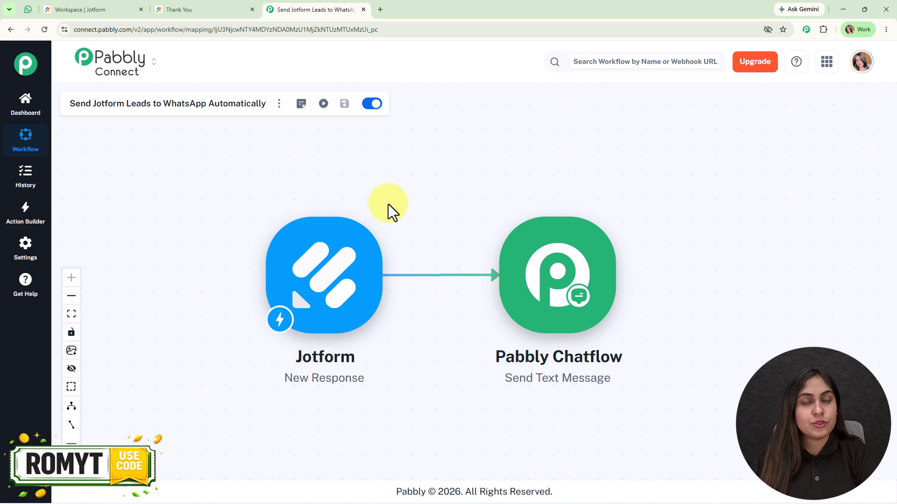
# Load the Pabbly Connect website in a new tab and sign in to the Pabbly account
pyautogui.click(381, 8)
pyautogui.write('pA')
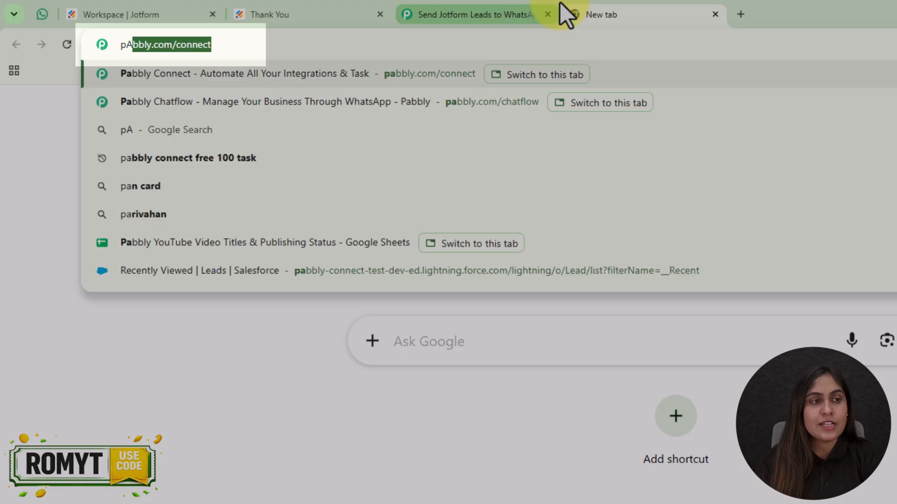
pyautogui.press('Return')
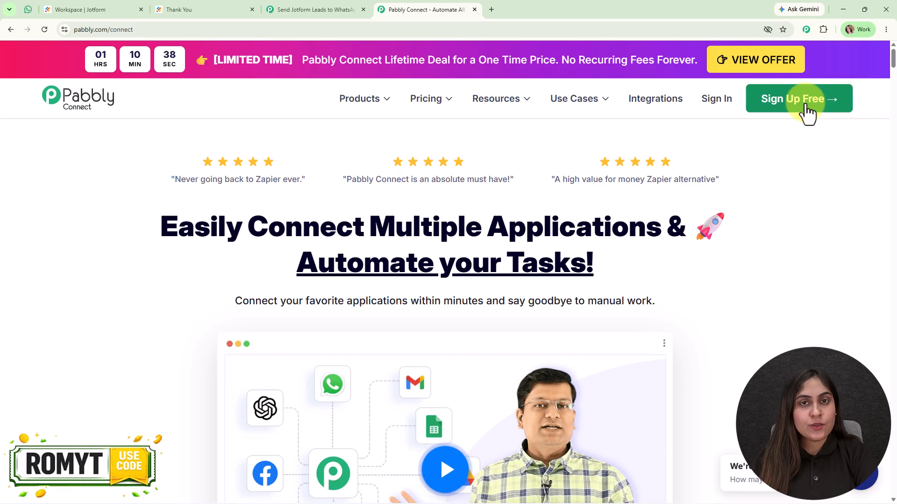
pyautogui.click(727, 106)
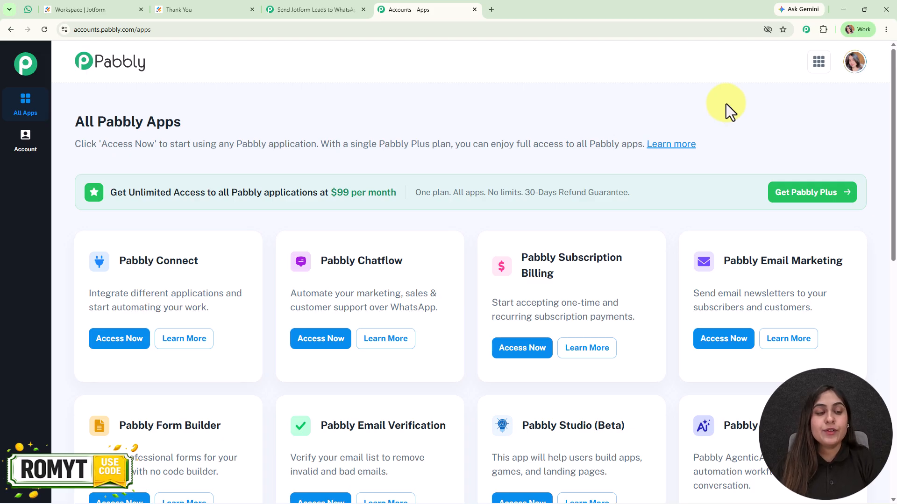
# Launch Pabbly Connect from All Pabbly Apps and bring up the Jotform to Pabbly Chatflow workflow
pyautogui.click(120, 343)
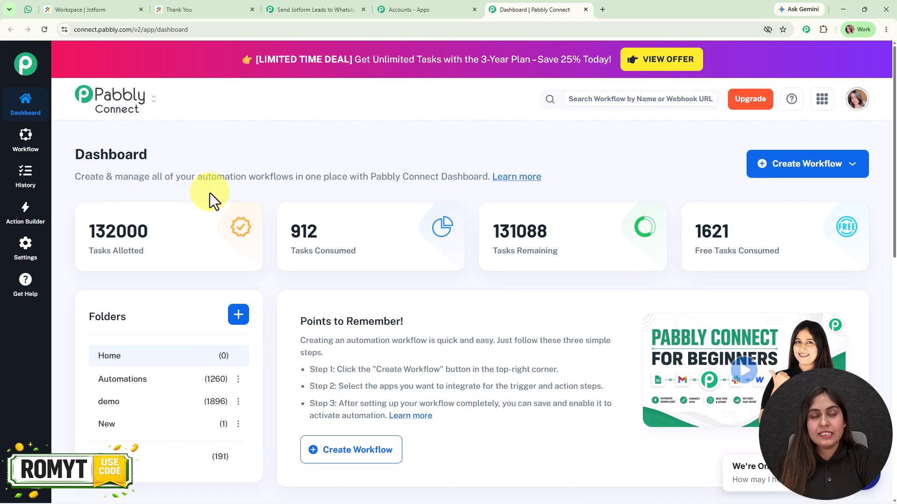
pyautogui.click(797, 156)
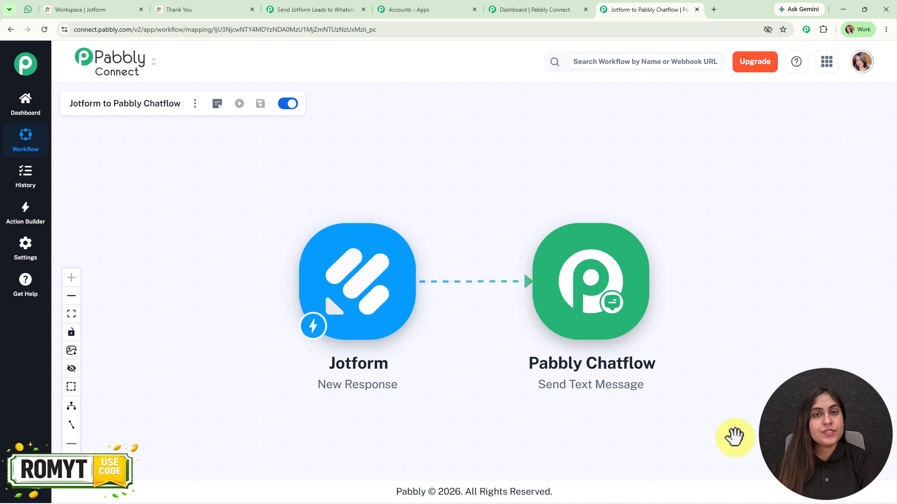
pyautogui.moveTo(502, 378); pyautogui.dragTo(482, 365)
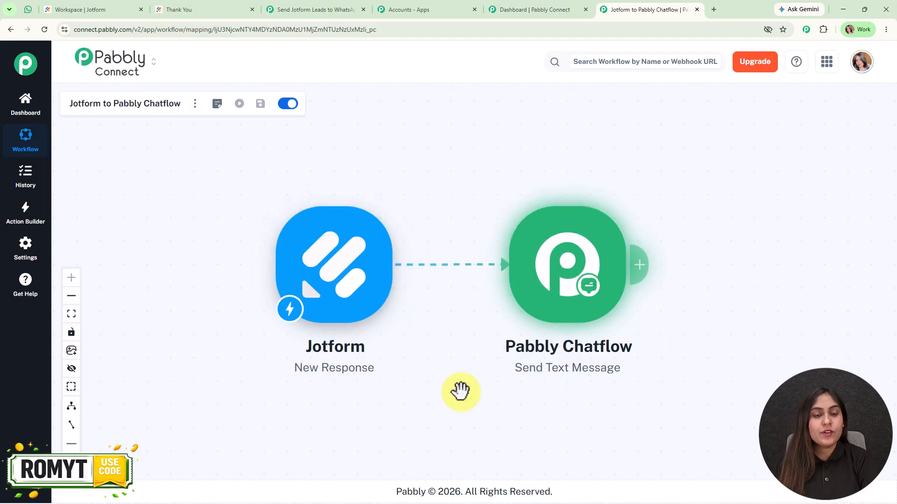
# Re-capture the Jotform trigger's webhook response and copy its webhook URL for Jotform
pyautogui.click(299, 266)
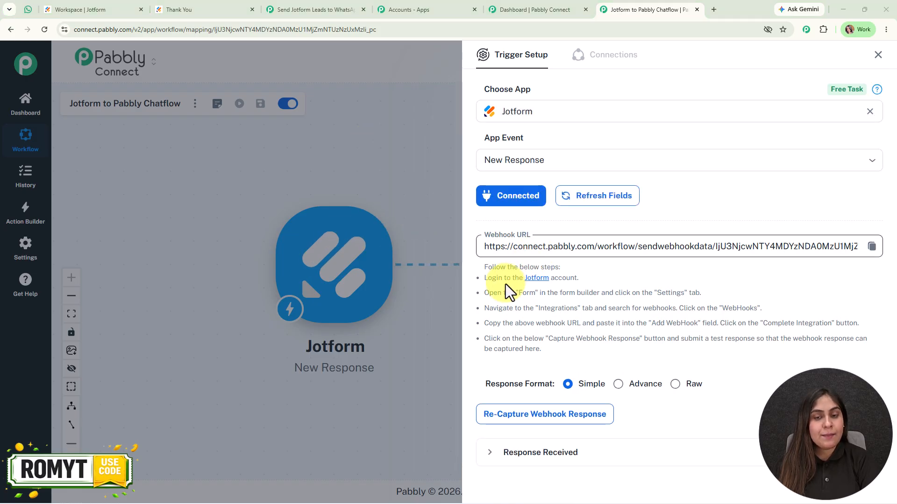
pyautogui.click(550, 417)
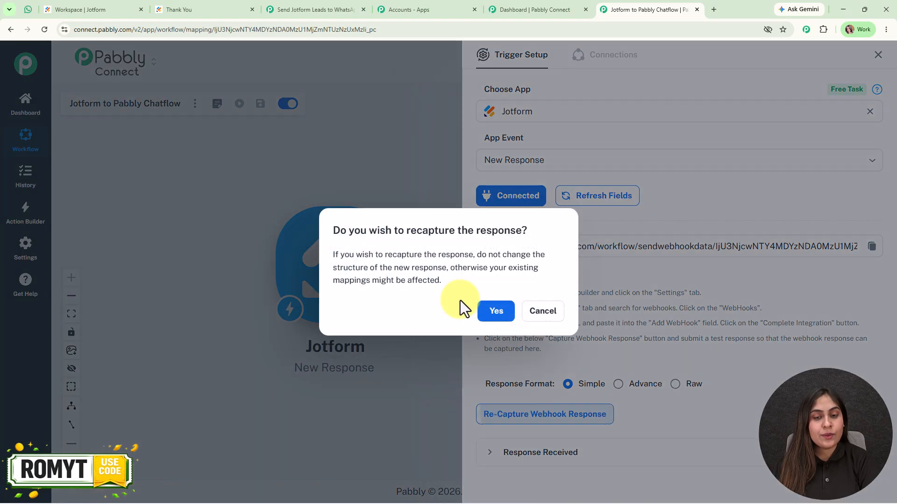
pyautogui.click(501, 315)
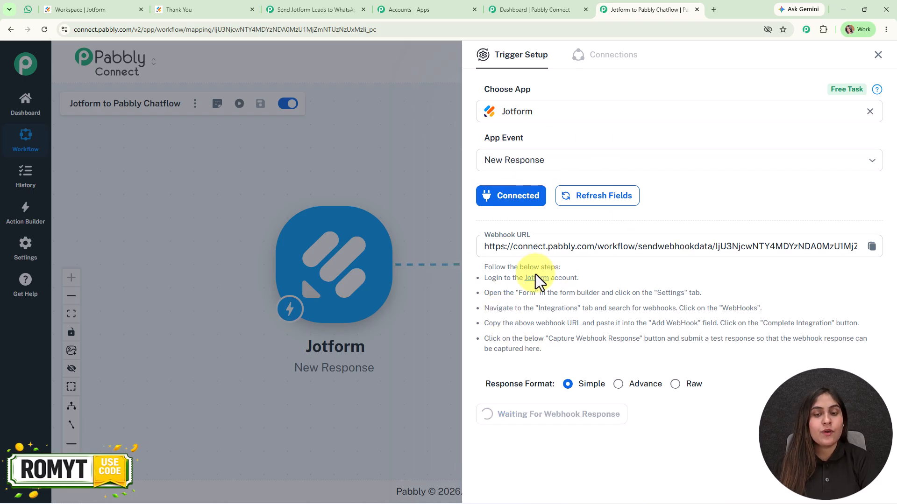
pyautogui.moveTo(494, 277); pyautogui.dragTo(780, 369)
pyautogui.click(780, 369)
pyautogui.click(869, 249)
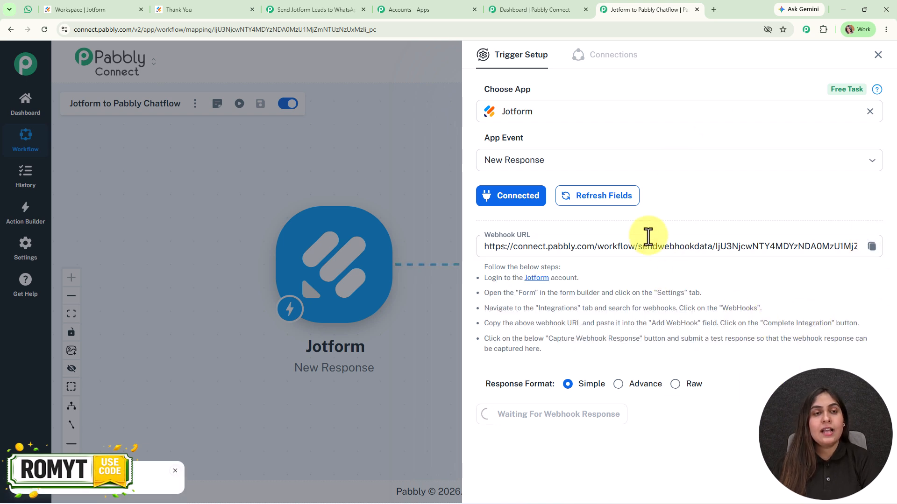
pyautogui.click(71, 9)
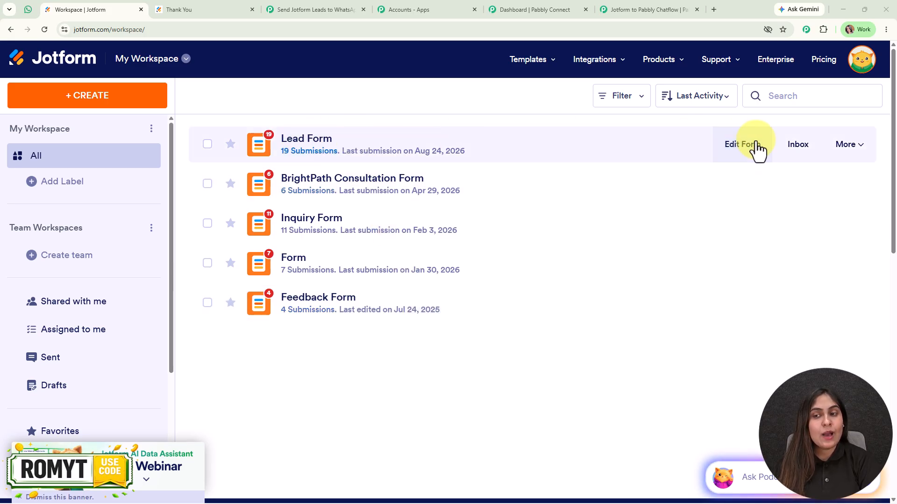
# Remove the Lead Form's existing webhook integration in its Settings > Integrations
pyautogui.click(757, 150)
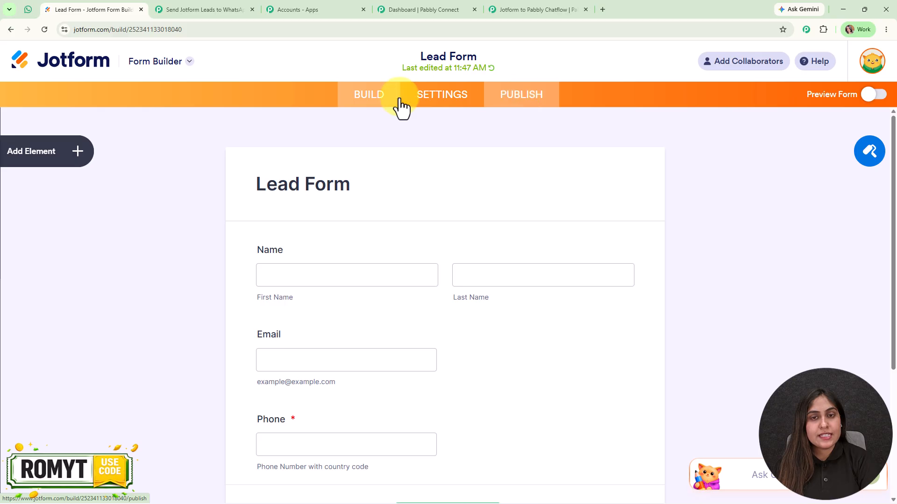
pyautogui.click(432, 106)
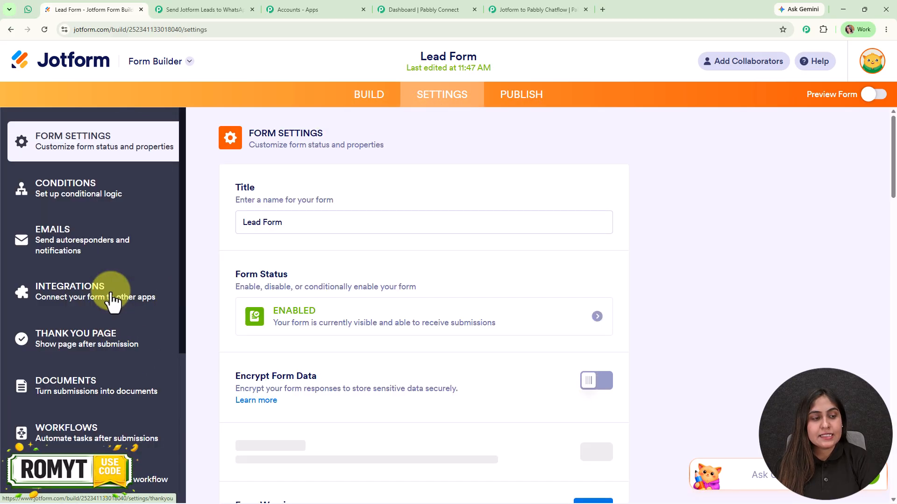
pyautogui.click(111, 301)
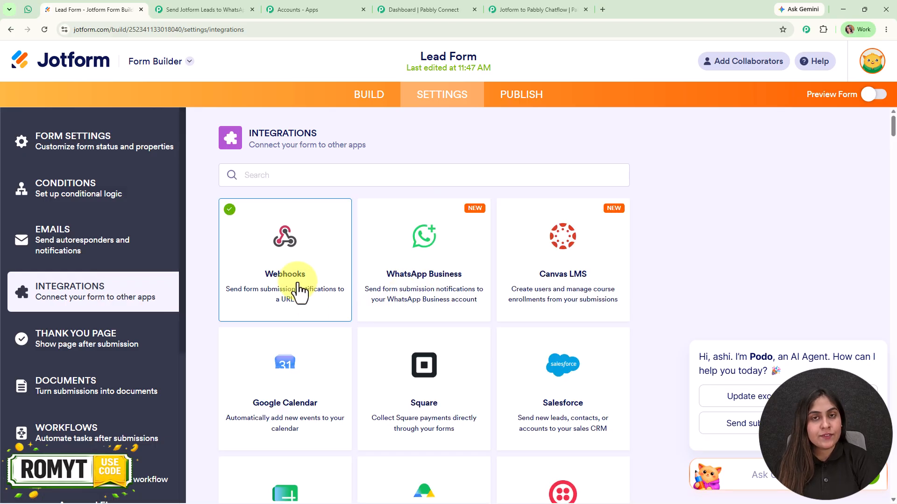
pyautogui.click(296, 290)
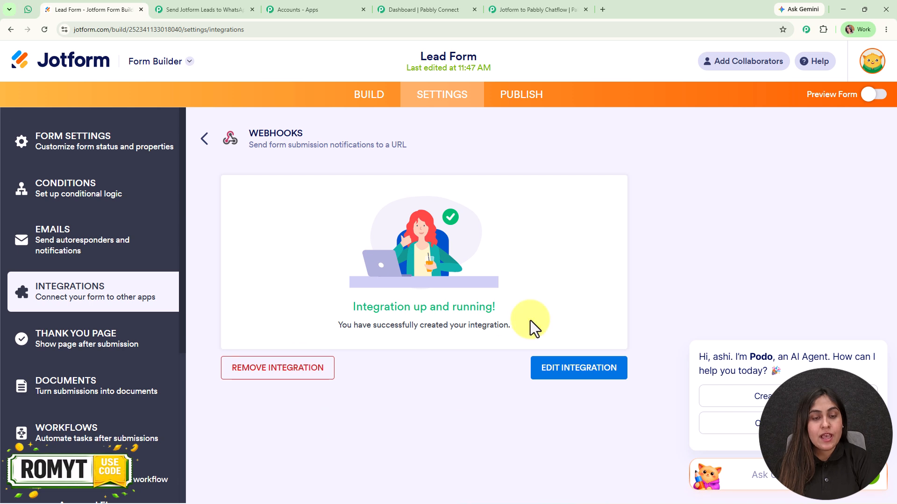
pyautogui.click(297, 371)
pyautogui.click(439, 273)
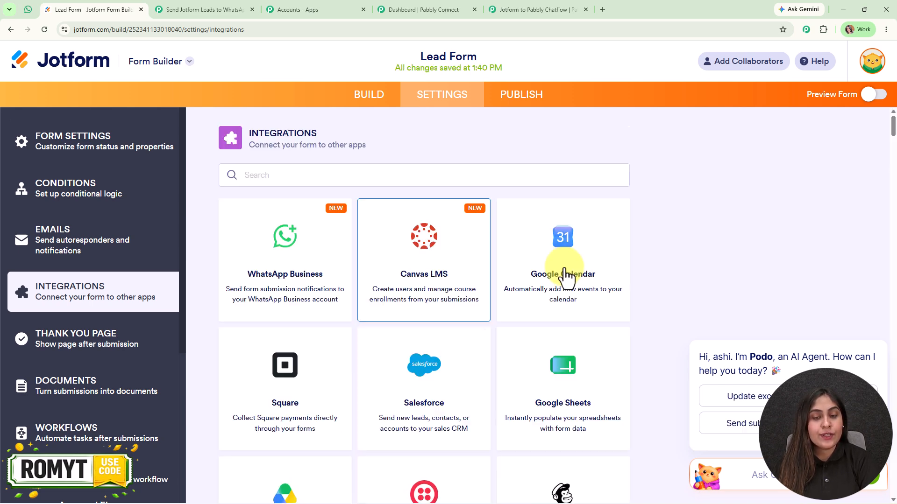
# Add a new Webhooks integration using the pasted Pabbly webhook URL and finish it
pyautogui.click(374, 176)
pyautogui.write('webh')
pyautogui.click(301, 259)
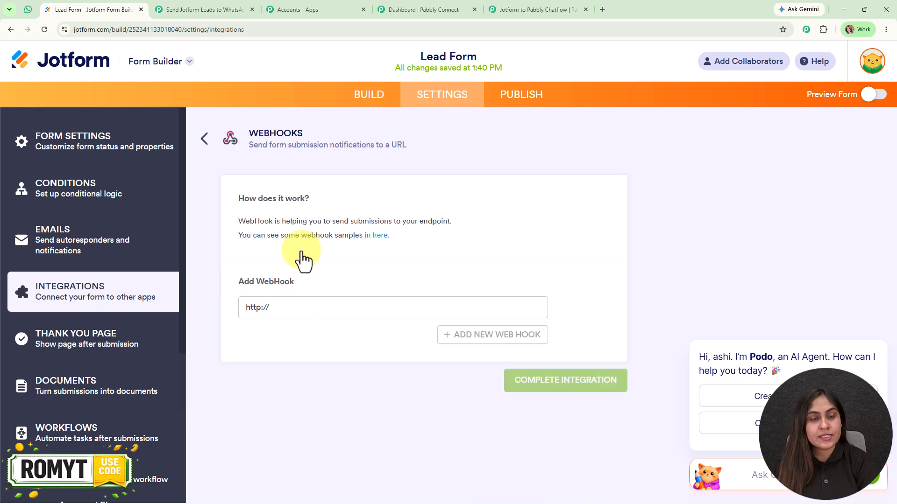
pyautogui.hotkey('ctrl', 'a')
pyautogui.hotkey('ctrl', 'v')
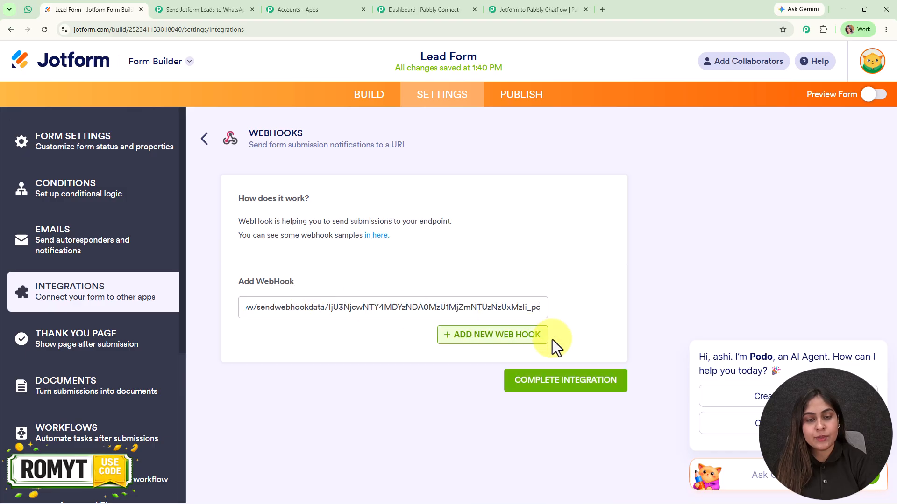
pyautogui.click(571, 386)
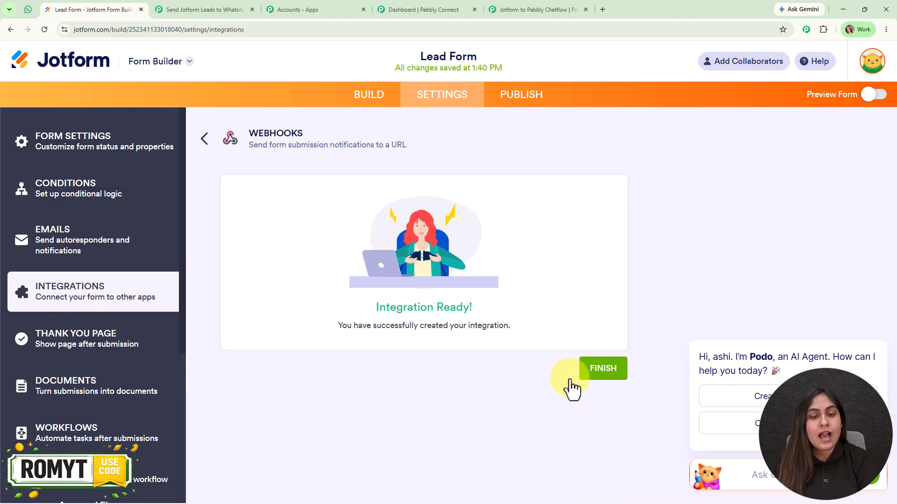
pyautogui.click(611, 373)
# Publish the Lead Form, open it live in a new tab, and check the waiting Pabbly trigger
pyautogui.click(522, 98)
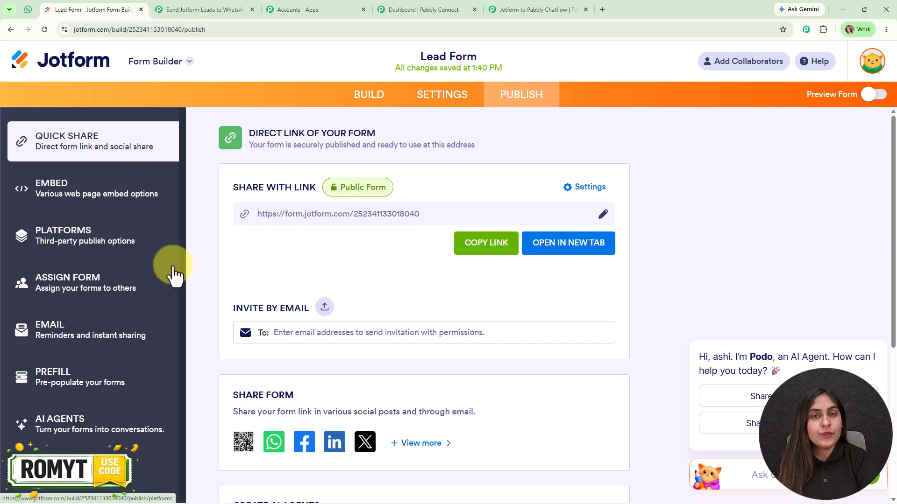
pyautogui.click(595, 254)
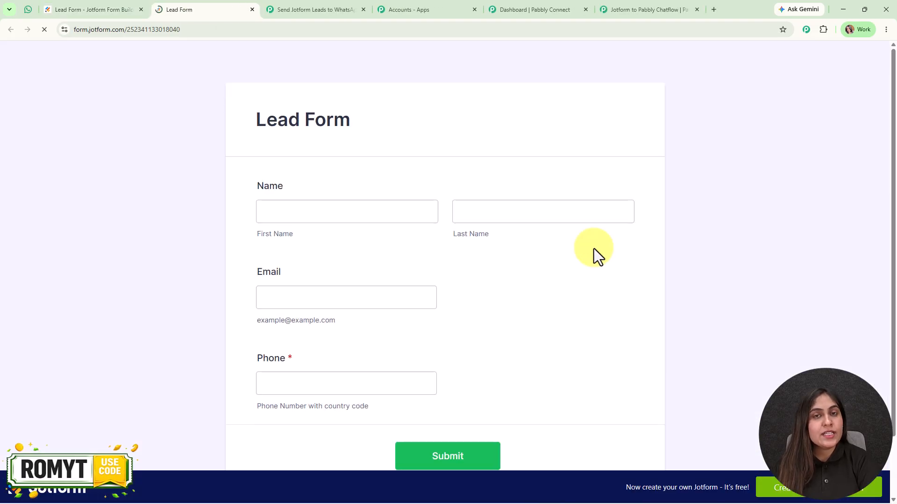
pyautogui.click(629, 10)
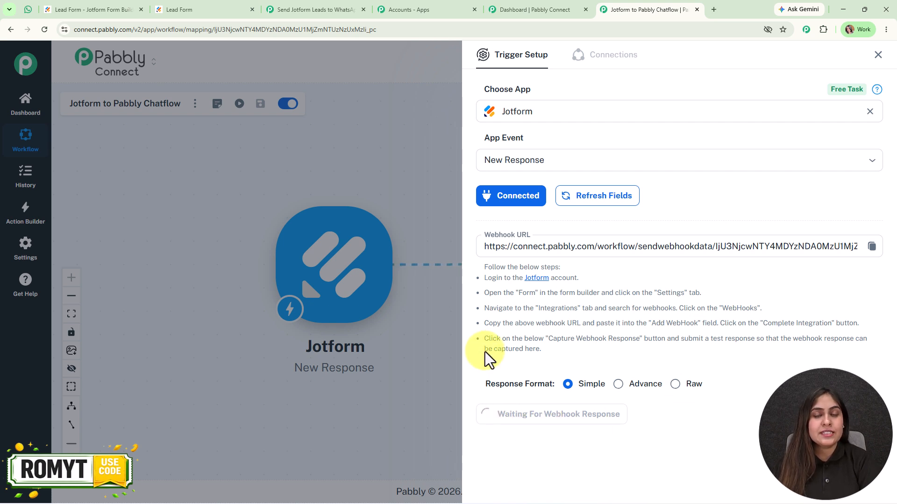
# Fill the live Lead Form with a saved name and email plus a test phone number with country code, then submit
pyautogui.click(220, 8)
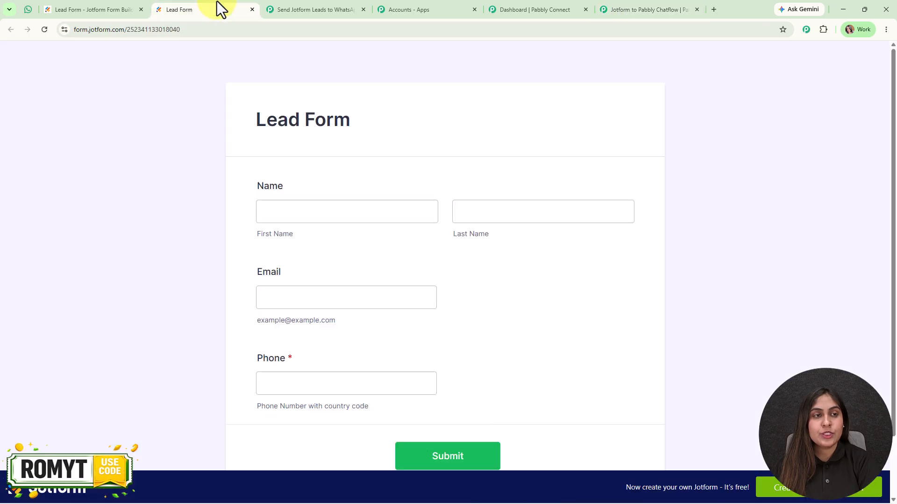
pyautogui.scroll(-2, 374, 168)
pyautogui.click(371, 144)
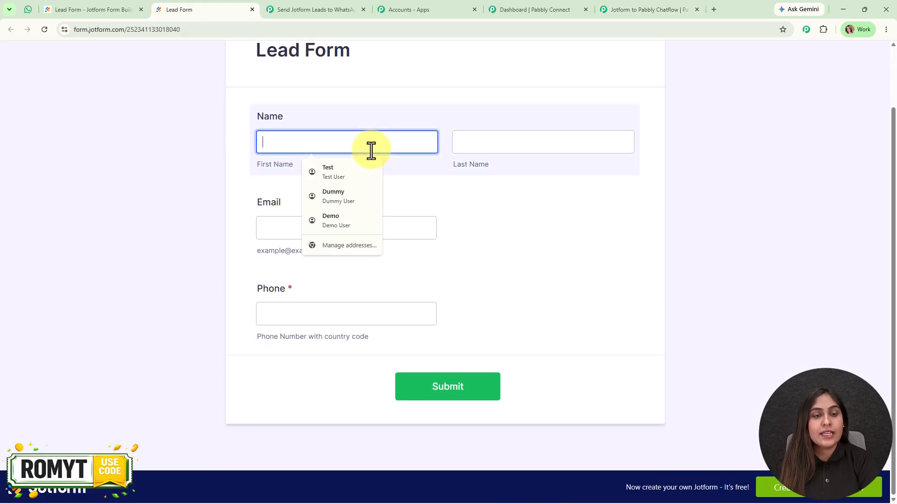
pyautogui.click(352, 228)
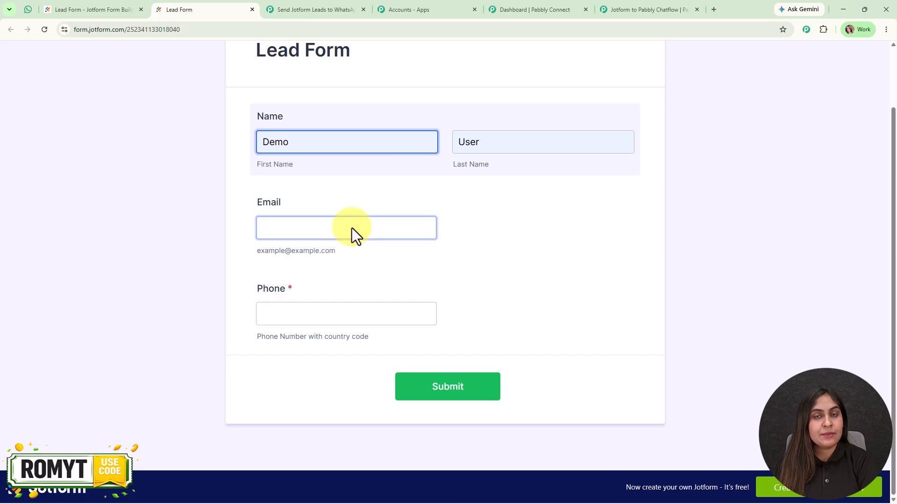
pyautogui.click(352, 230)
pyautogui.click(354, 288)
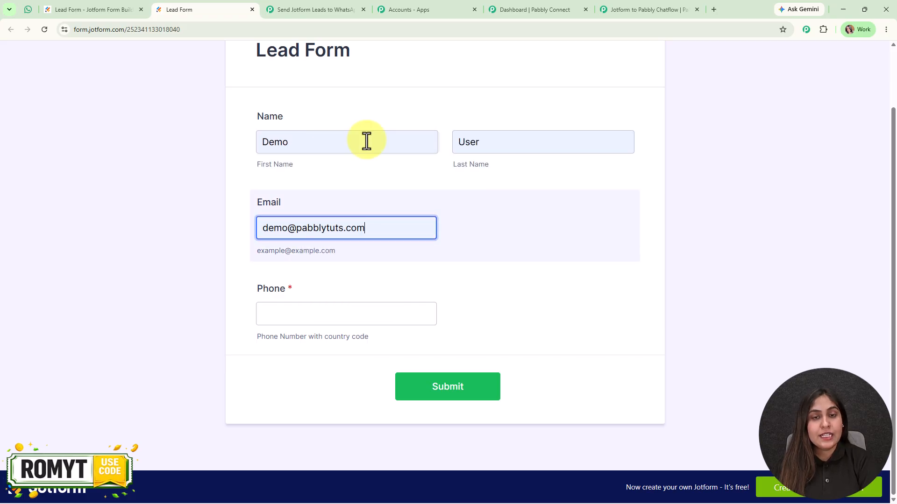
pyautogui.click(343, 312)
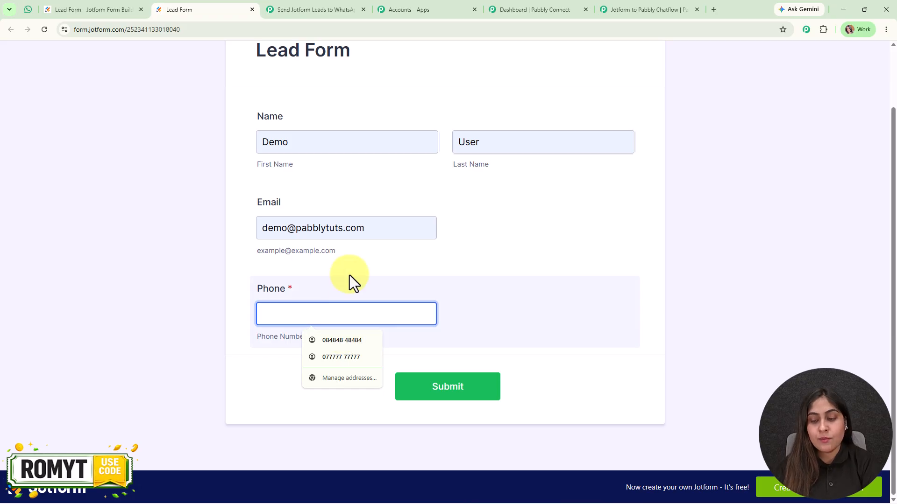
pyautogui.write('+917')
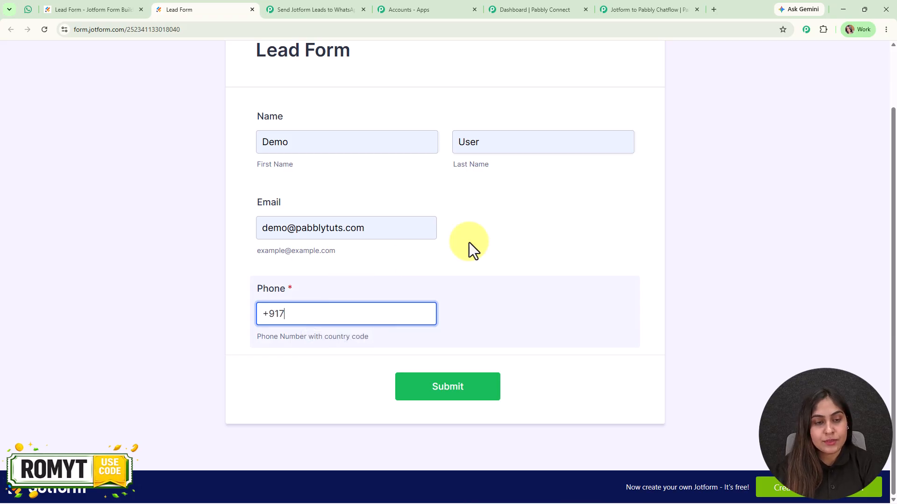
pyautogui.write('777777777')
pyautogui.click(471, 396)
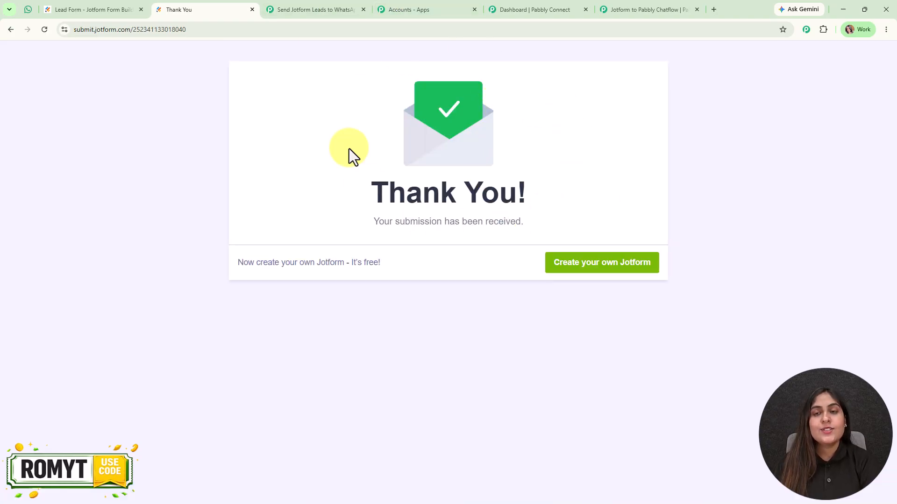
# Review the submission's name and phone fields captured as Response A, then close the trigger setup
pyautogui.click(633, 5)
pyautogui.scroll(-2, 601, 319)
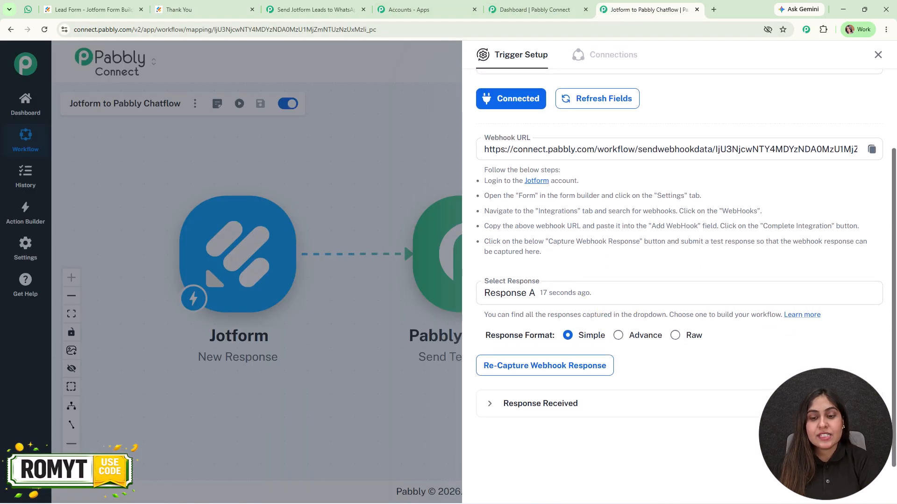
pyautogui.scroll(-5, 766, 276)
pyautogui.scroll(-10, 765, 268)
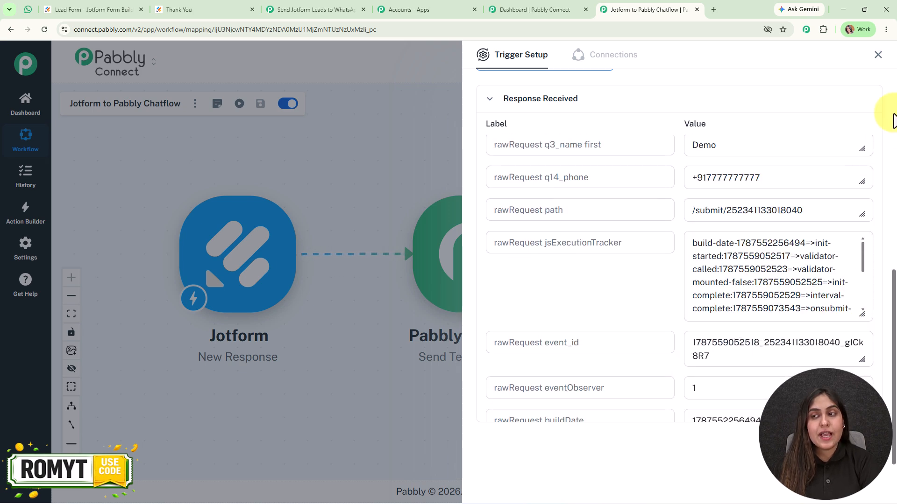
pyautogui.click(871, 66)
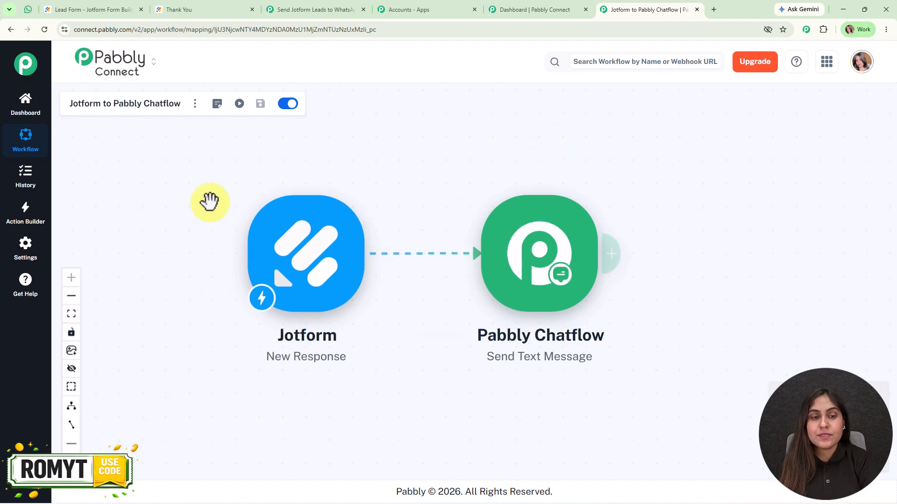
pyautogui.click(312, 223)
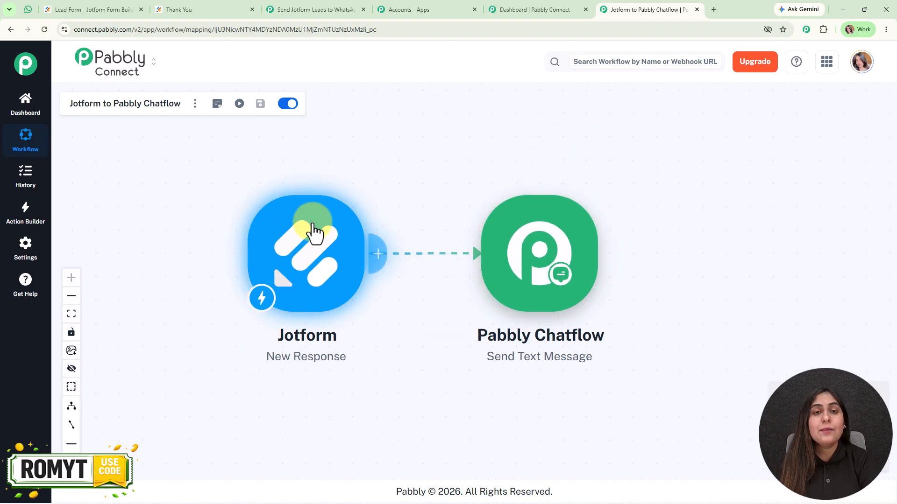
# Begin a new Pabbly Chatflow connection on the Send Text Message action and open the Pabbly accounts page
pyautogui.click(335, 205)
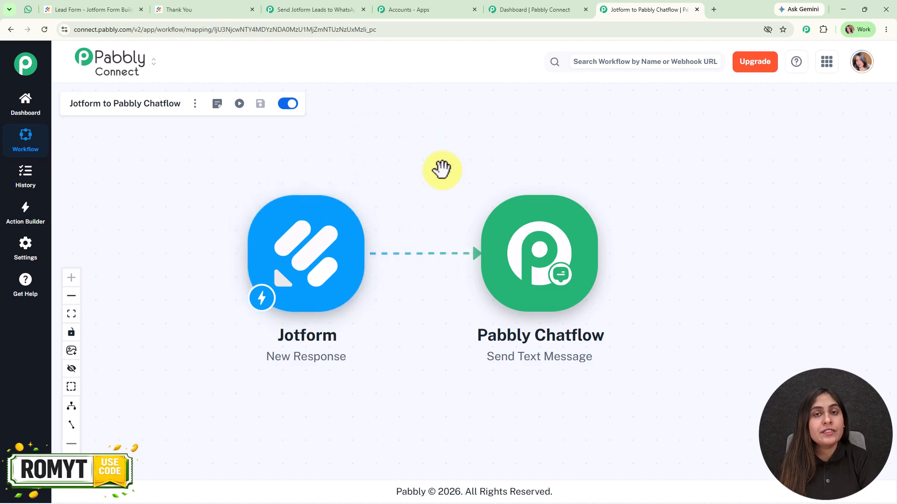
pyautogui.click(346, 216)
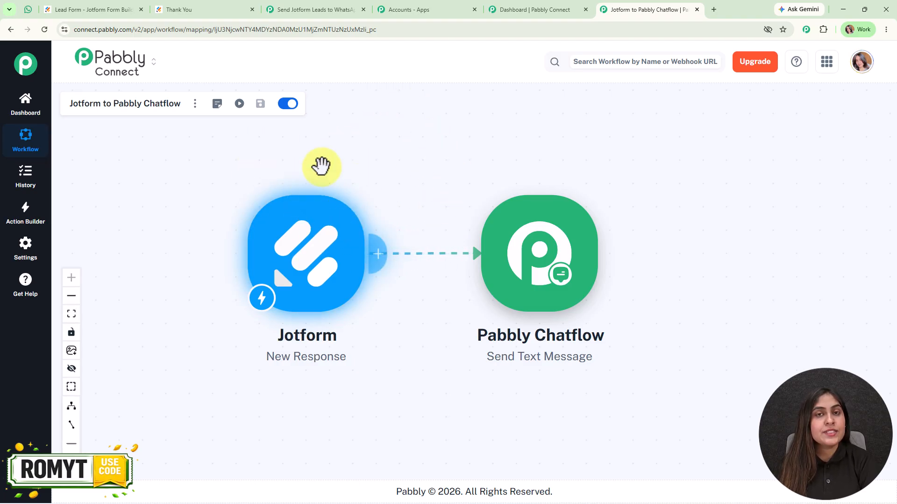
pyautogui.moveTo(435, 170); pyautogui.dragTo(341, 170)
pyautogui.click(465, 275)
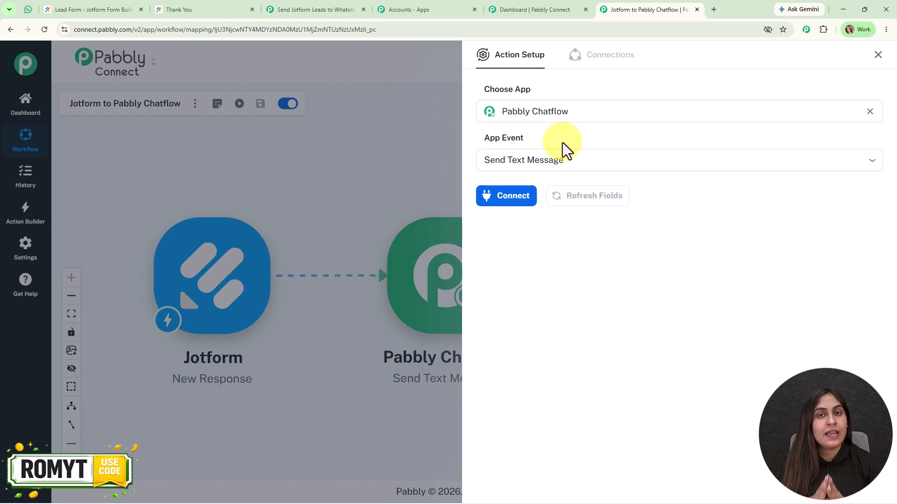
pyautogui.click(490, 197)
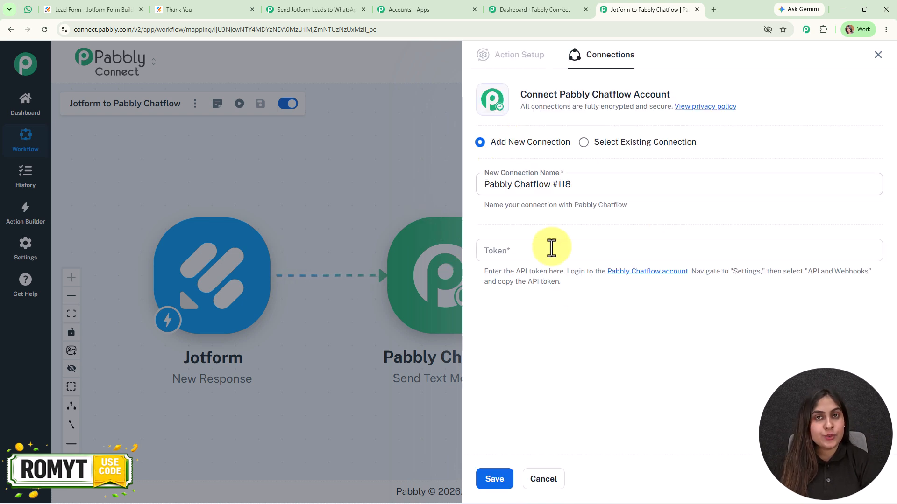
pyautogui.click(665, 272)
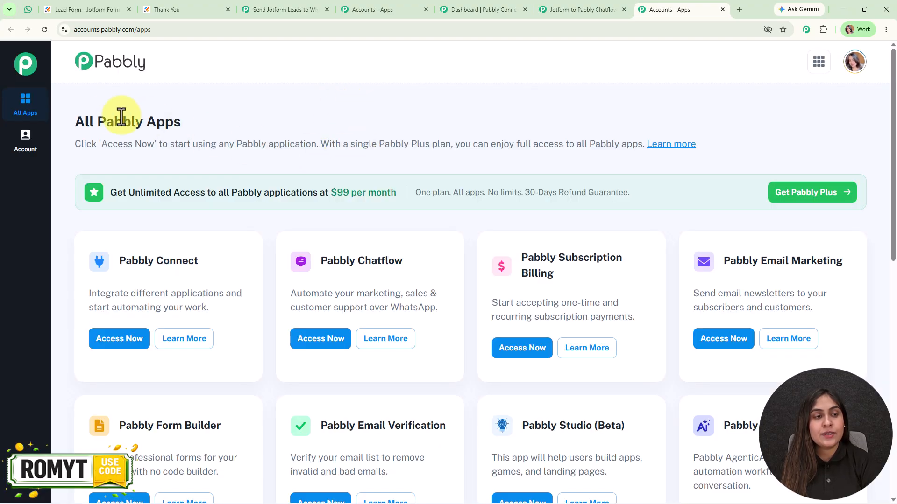
# Launch Pabbly Chatflow from the All Pabbly Apps list via its Access Now button
pyautogui.moveTo(71, 118); pyautogui.dragTo(249, 119)
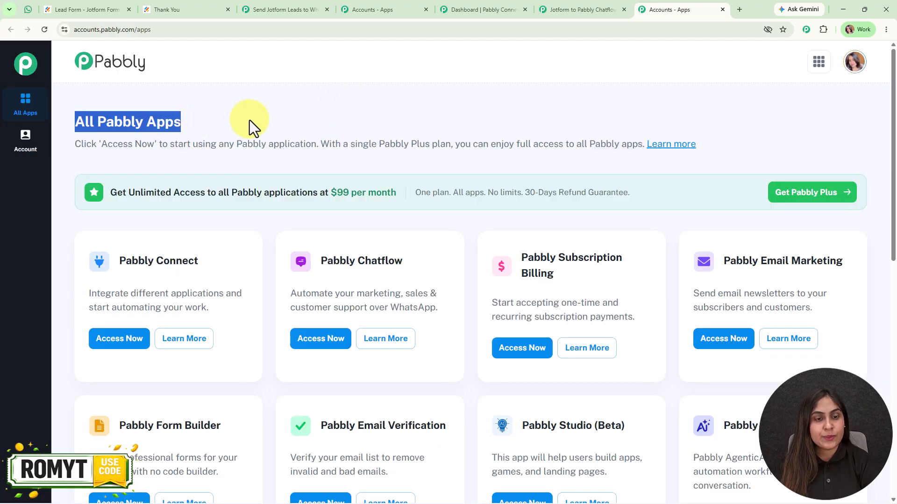
pyautogui.click(249, 120)
pyautogui.click(311, 350)
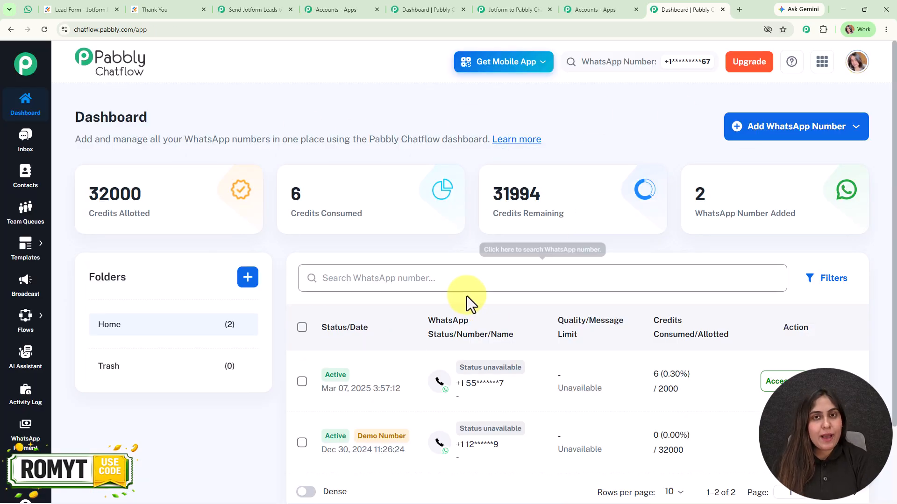
# Copy the API token from Chatflow's Settings > API & Webhooks page and return to the workflow tab
pyautogui.scroll(-2, 652, 273)
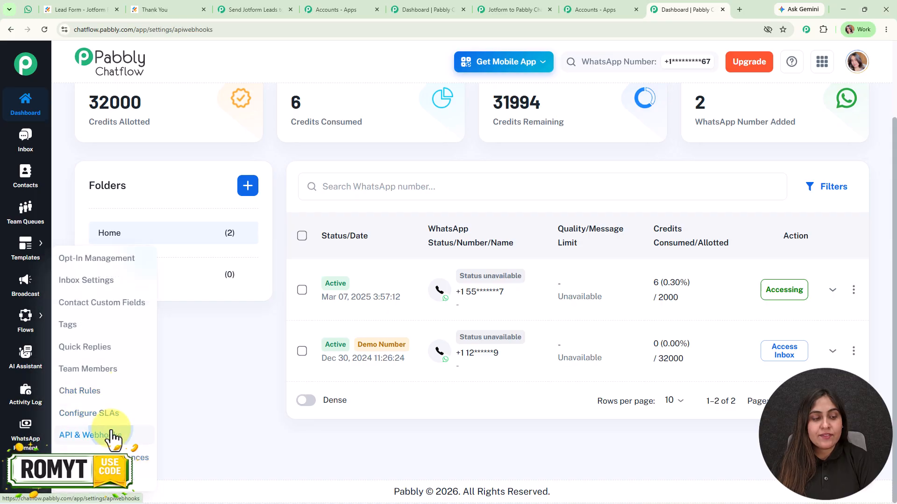
pyautogui.click(112, 433)
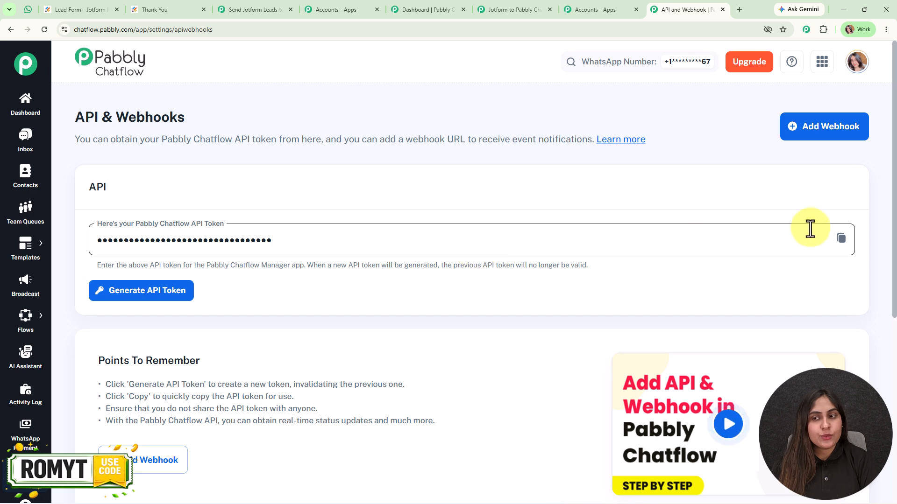
pyautogui.click(842, 240)
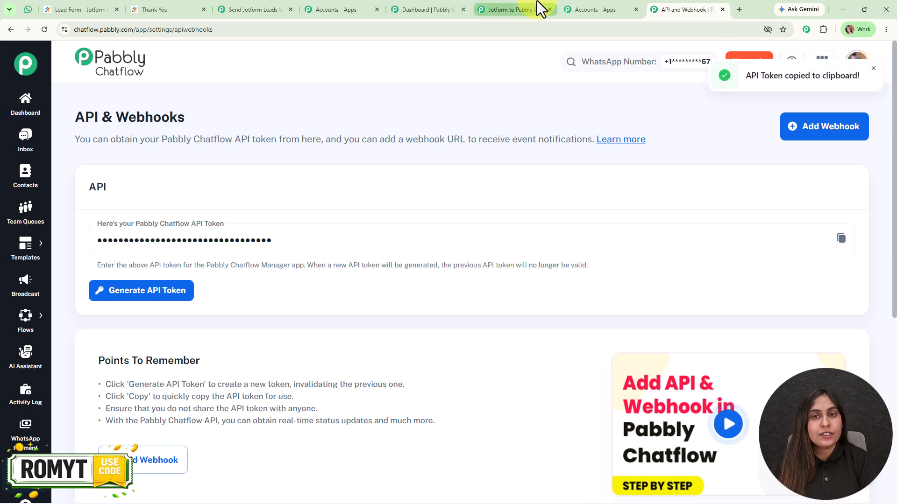
pyautogui.click(539, 10)
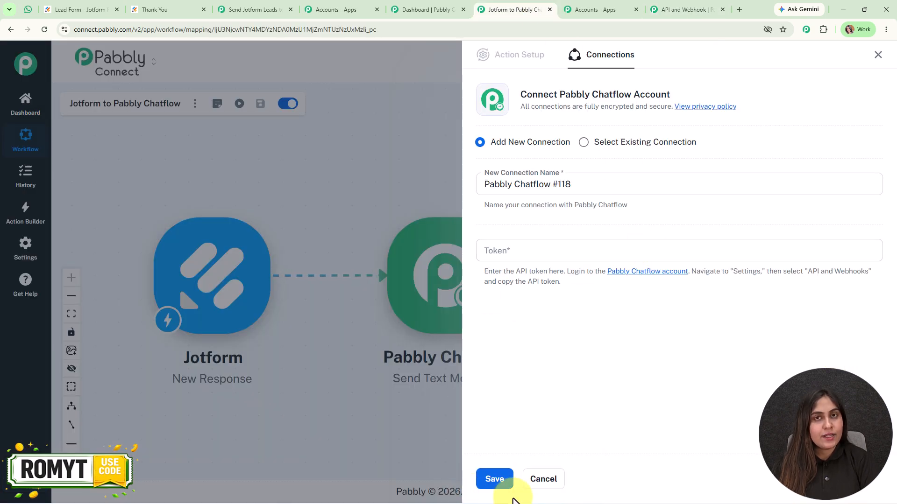
# Select the existing Pabbly Chatflow #117 connection and save it to reveal the message fields
pyautogui.click(585, 142)
pyautogui.click(495, 477)
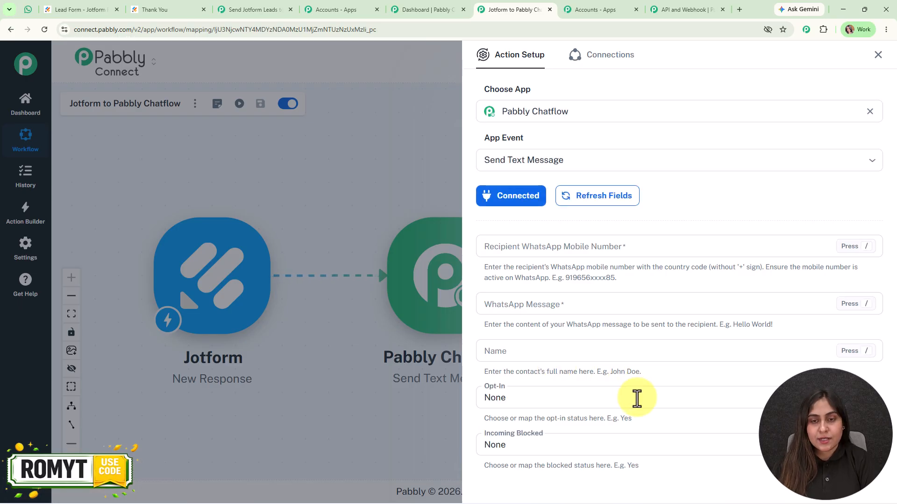
pyautogui.scroll(-3, 780, 198)
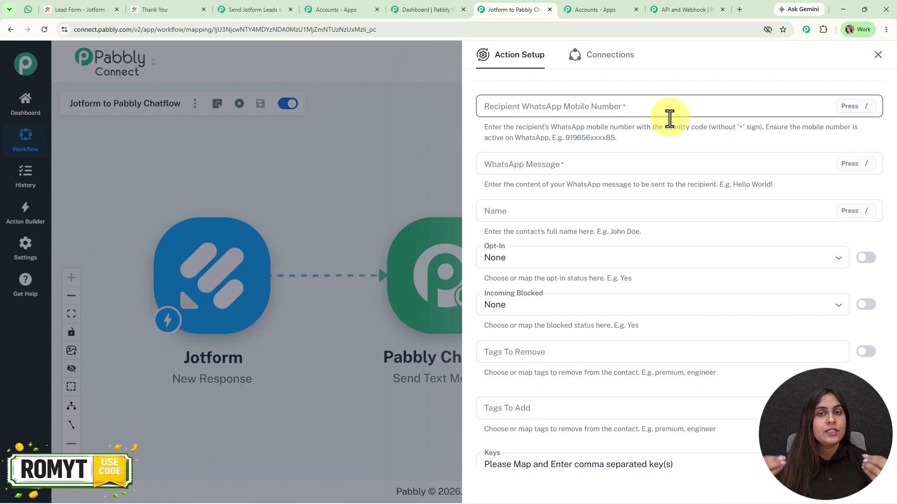
# Map the Jotform rawRequest q14_phone answer into the recipient WhatsApp number field
pyautogui.click(649, 107)
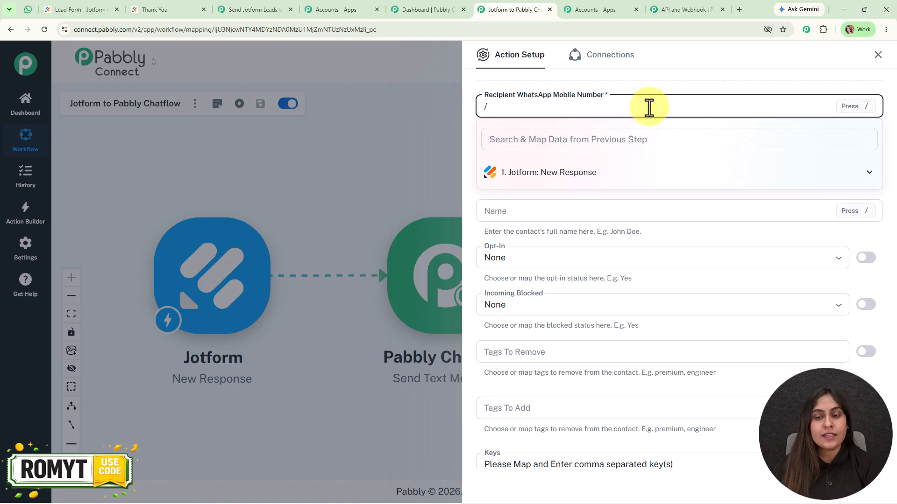
pyautogui.write('+')
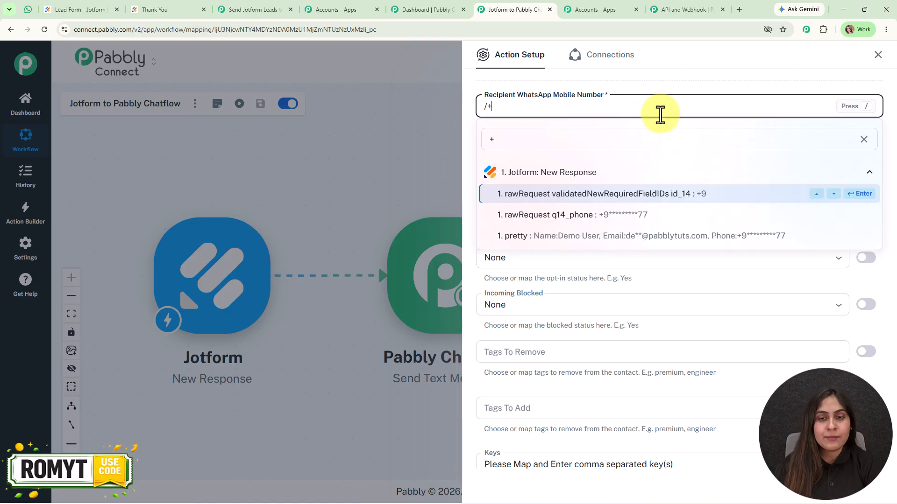
pyautogui.click(671, 216)
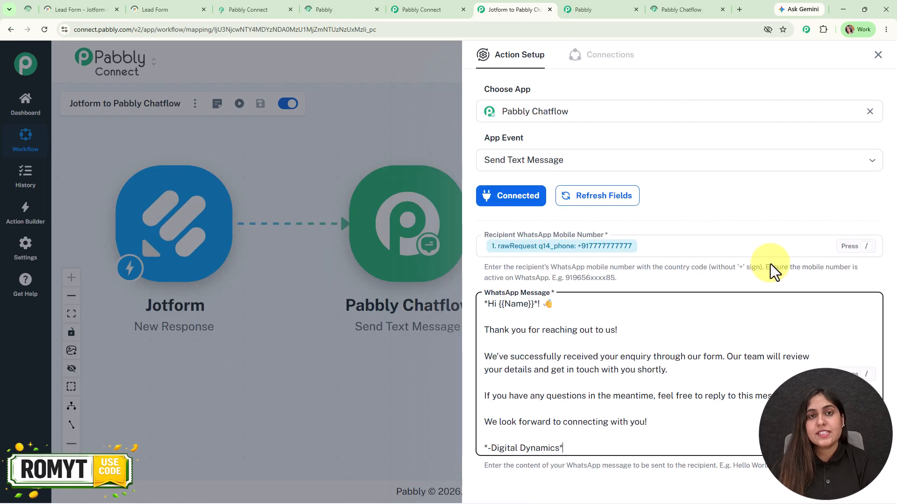
# Replace the {{Name}} placeholder in the greeting with the Jotform q3_name first-name field
pyautogui.scroll(-4, 773, 271)
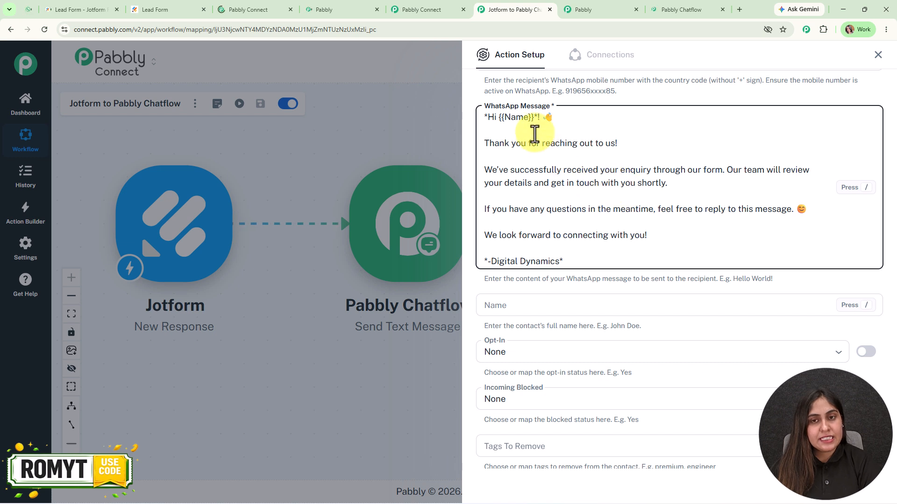
pyautogui.moveTo(533, 118); pyautogui.dragTo(499, 118)
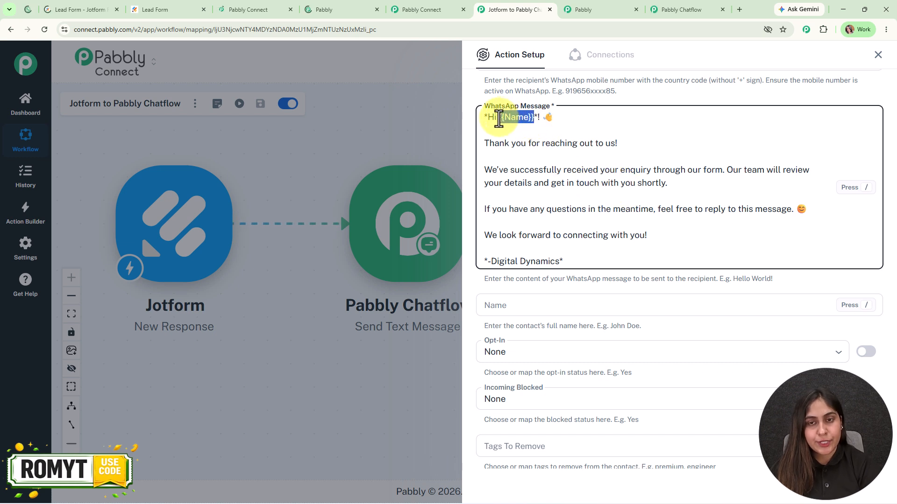
pyautogui.press('BackSpace')
pyautogui.write('/nam')
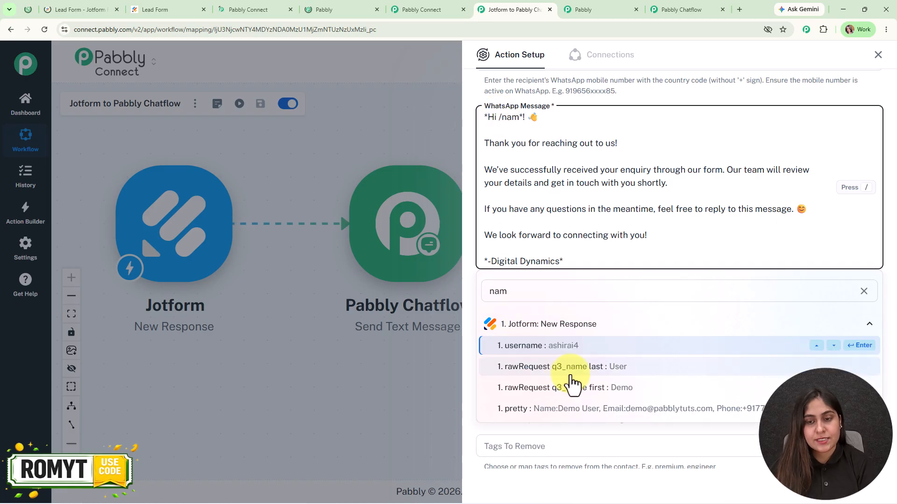
pyautogui.click(577, 389)
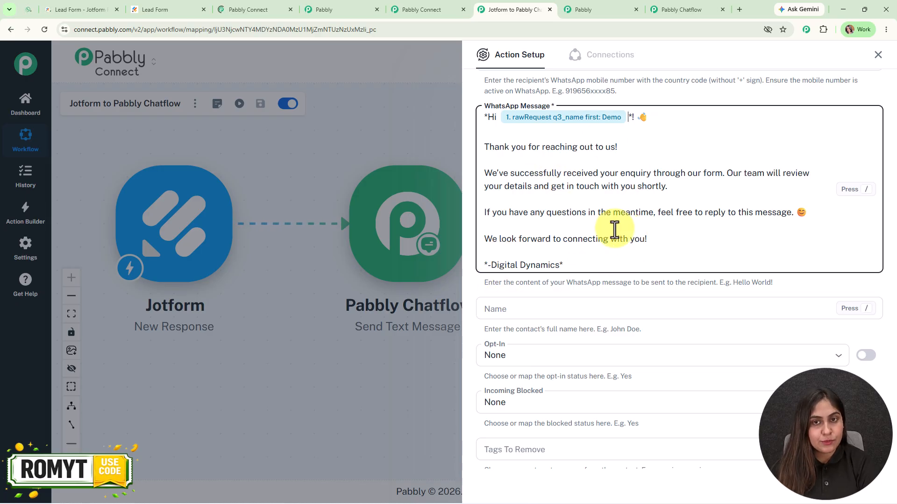
pyautogui.scroll(-3, 612, 304)
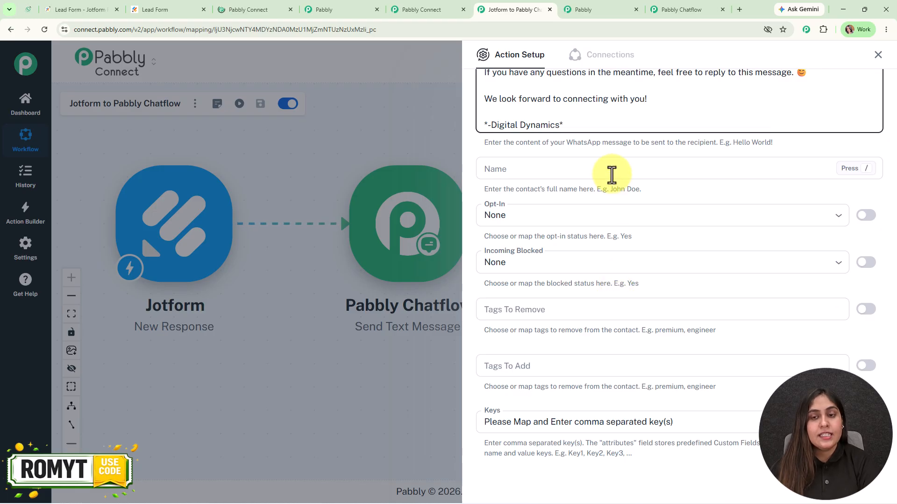
# Switch the Keys field to manual entry and clear its contents
pyautogui.scroll(-2, 611, 300)
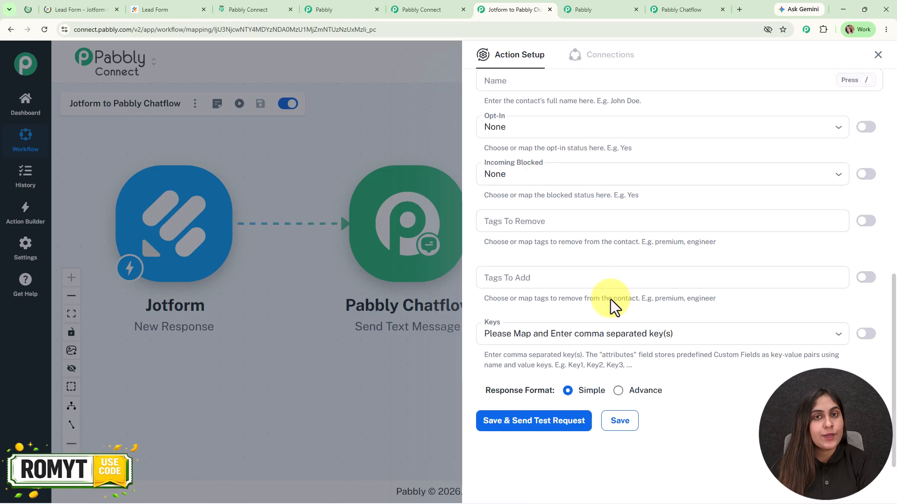
pyautogui.click(877, 334)
pyautogui.hotkey('ctrl', 'a')
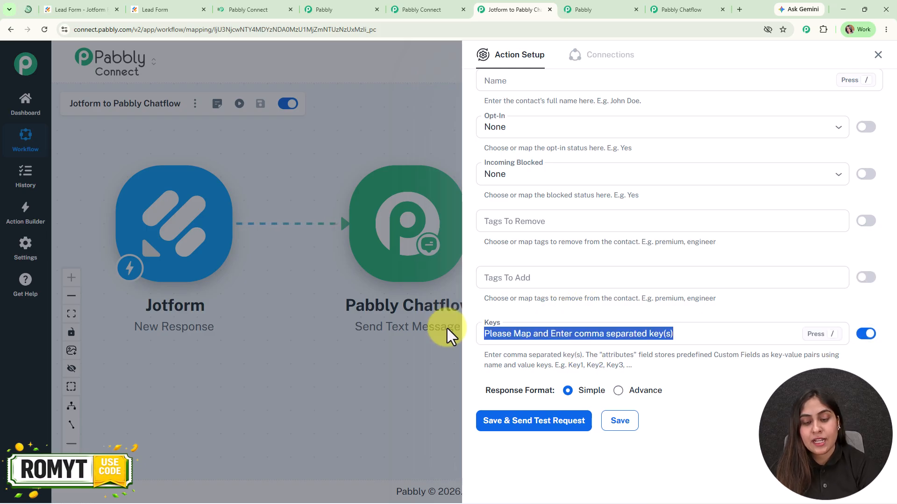
pyautogui.press('BackSpace')
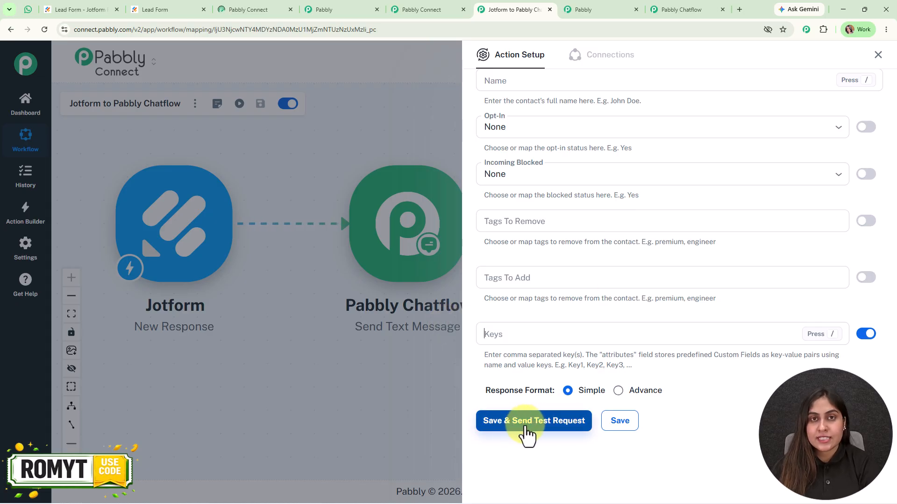
# Replace the mapped recipient phone with a manually typed number starting with the +91 country code
pyautogui.scroll(6, 626, 280)
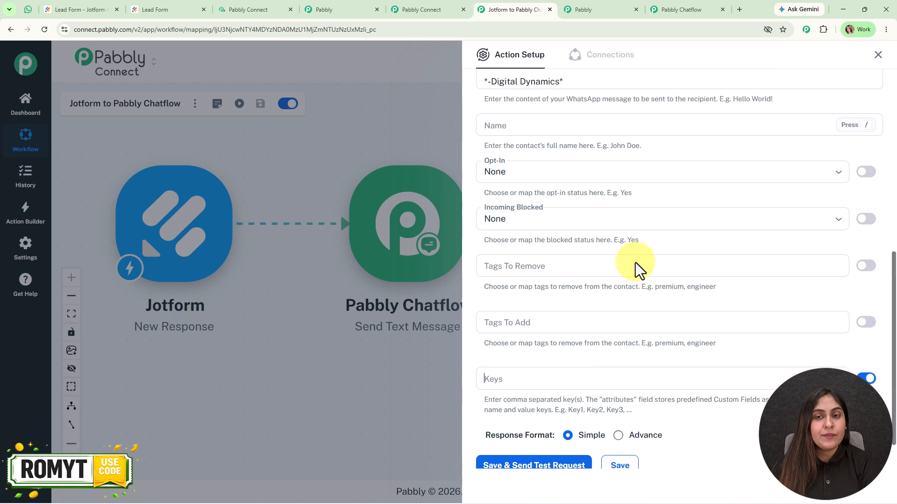
pyautogui.click(643, 110)
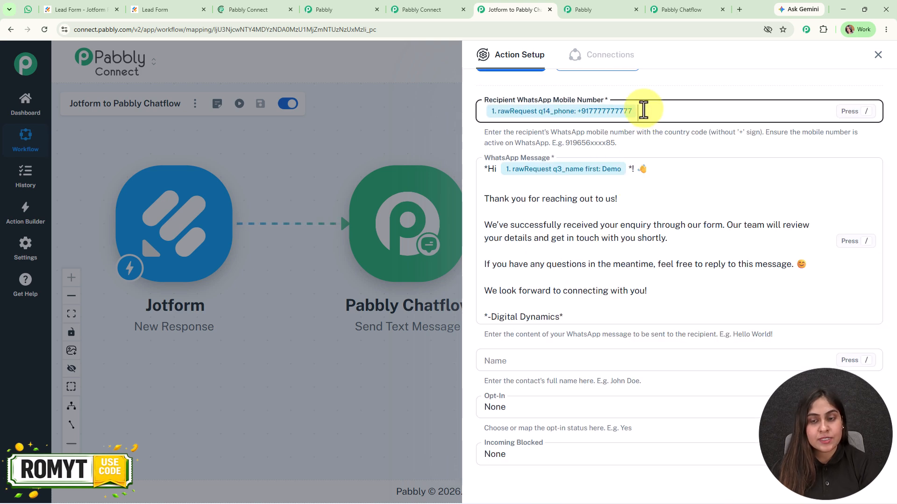
pyautogui.press('BackSpace')
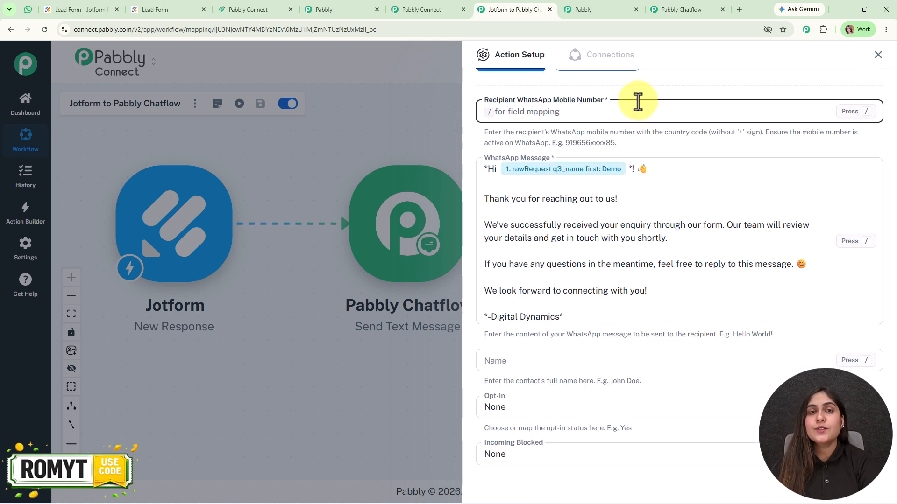
pyautogui.write('+91')
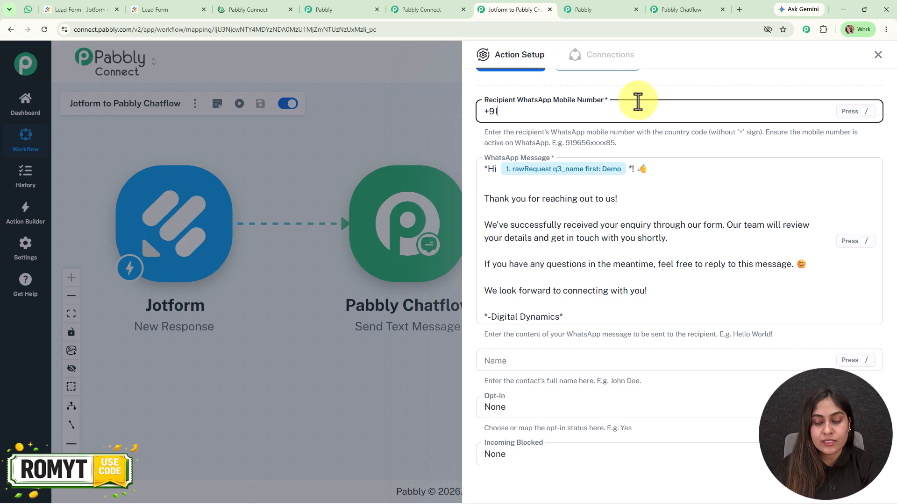
pyautogui.scroll(-5, 623, 189)
pyautogui.scroll(-1, 623, 189)
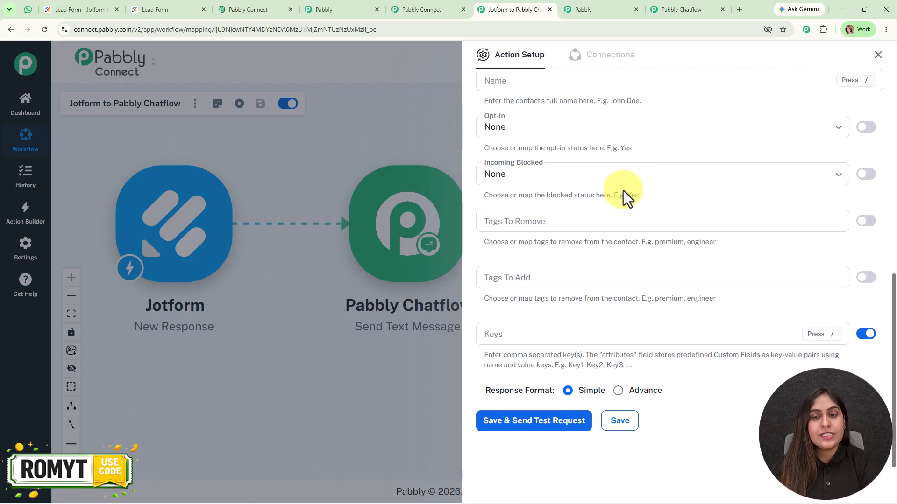
# Save the Chatflow action, send a test returning 'Message sent', and close the setup panel
pyautogui.click(536, 411)
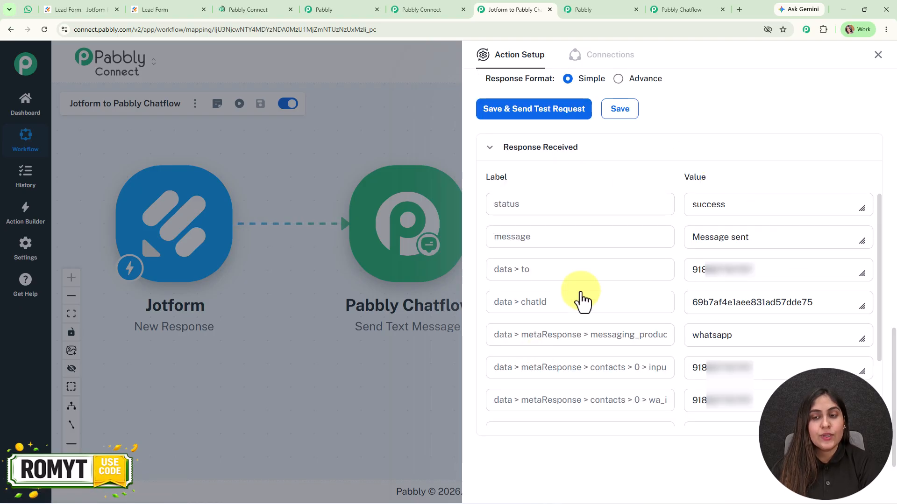
pyautogui.click(878, 58)
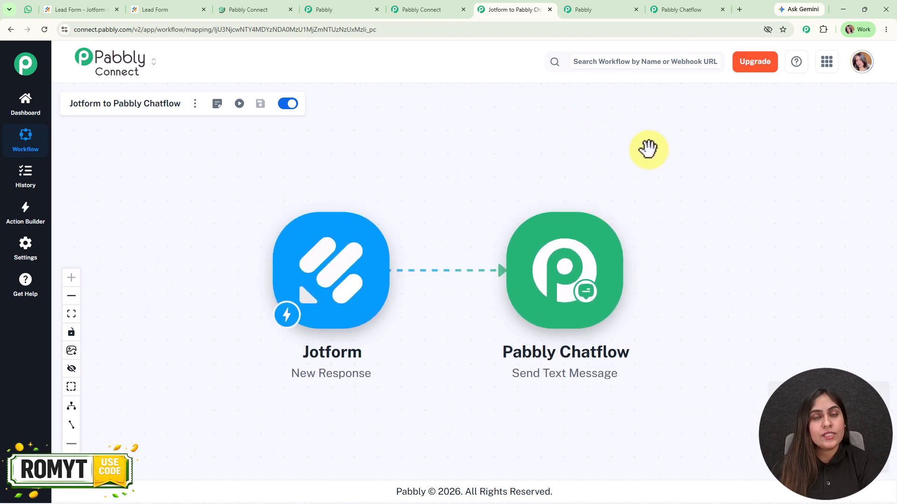
# Confirm the 'Hi Demo!' welcome message arrived in the Pabbly Chatflow WhatsApp chat, then return to the workflow
pyautogui.click(28, 10)
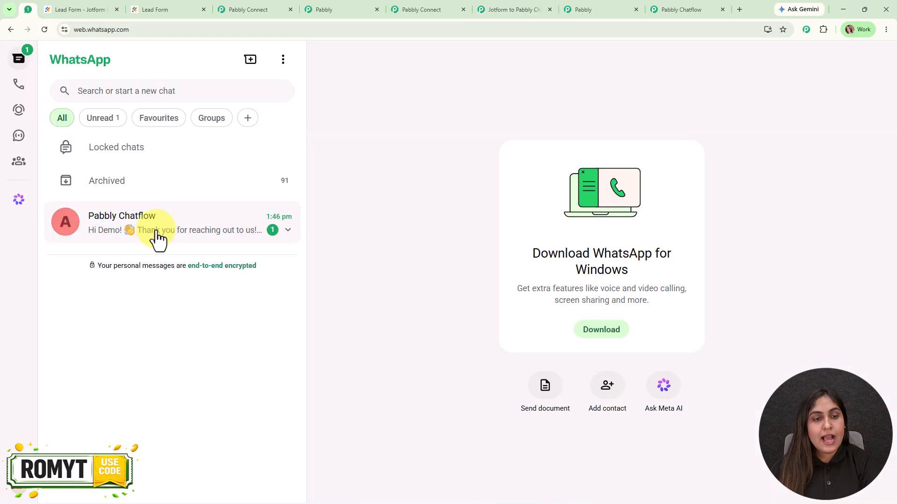
pyautogui.click(156, 239)
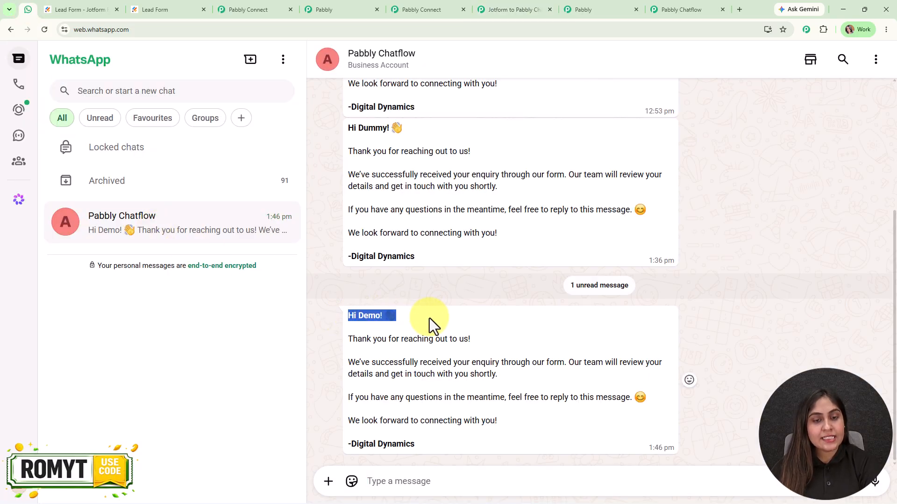
pyautogui.moveTo(353, 339); pyautogui.dragTo(483, 450)
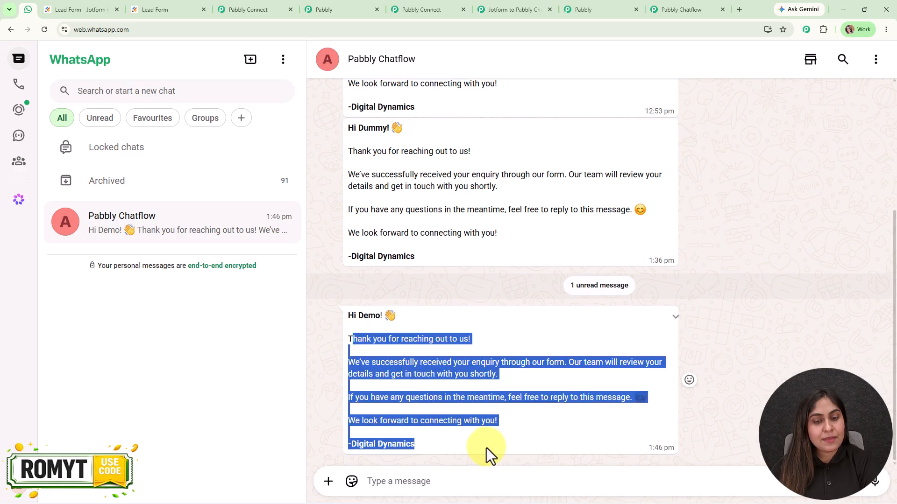
pyautogui.click(484, 451)
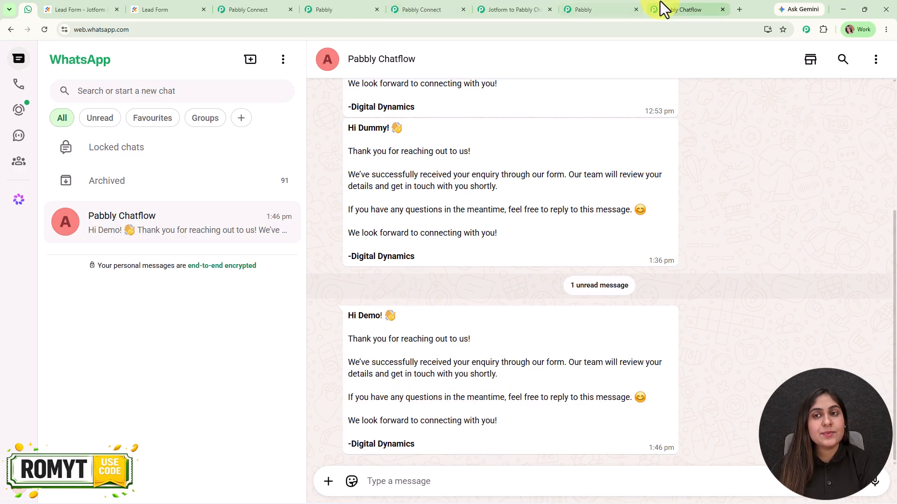
pyautogui.click(507, 7)
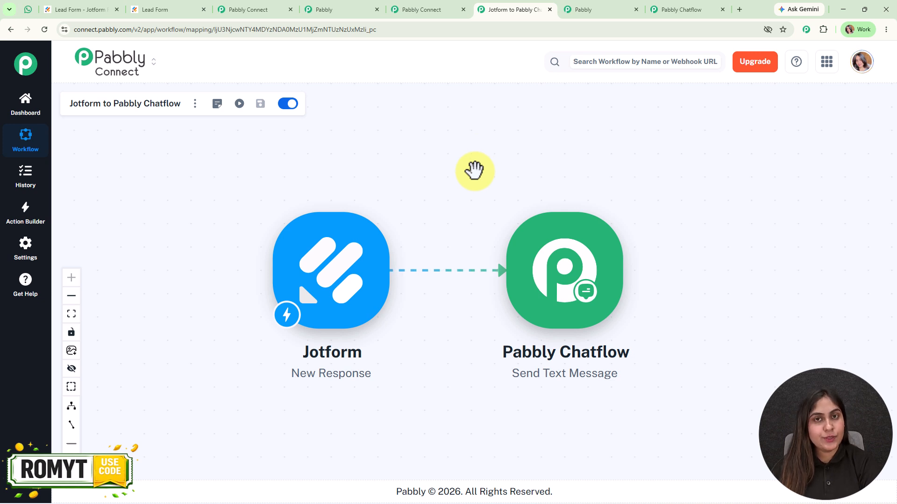
pyautogui.click(351, 238)
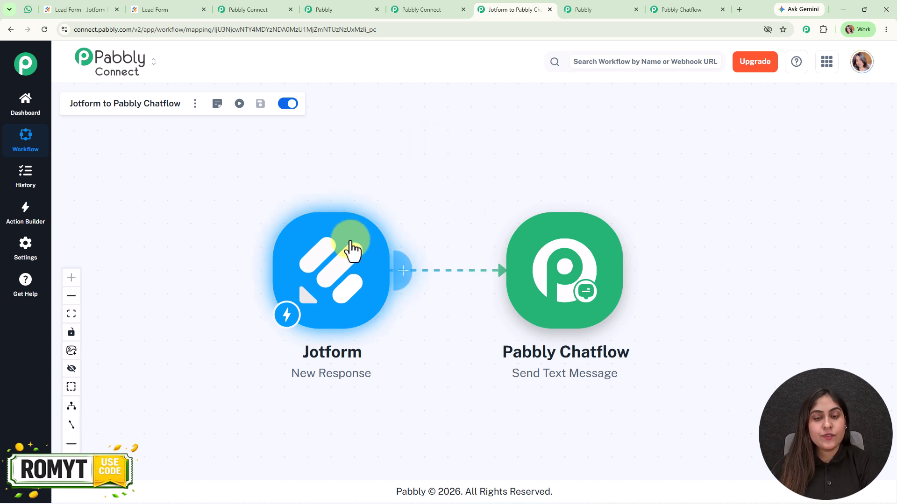
pyautogui.click(544, 254)
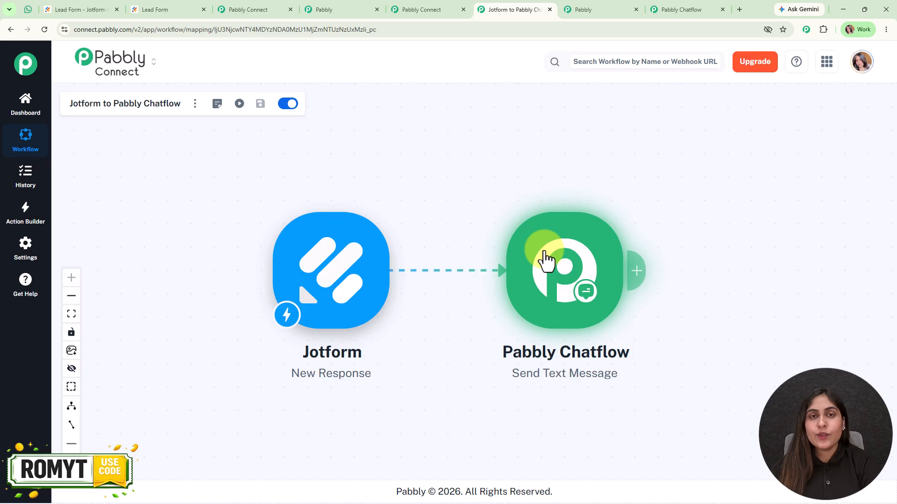
pyautogui.click(353, 263)
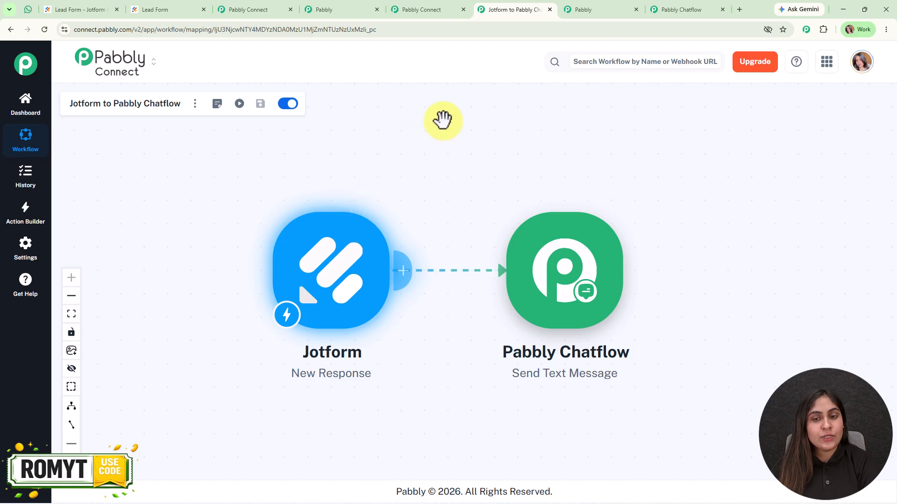
pyautogui.click(578, 254)
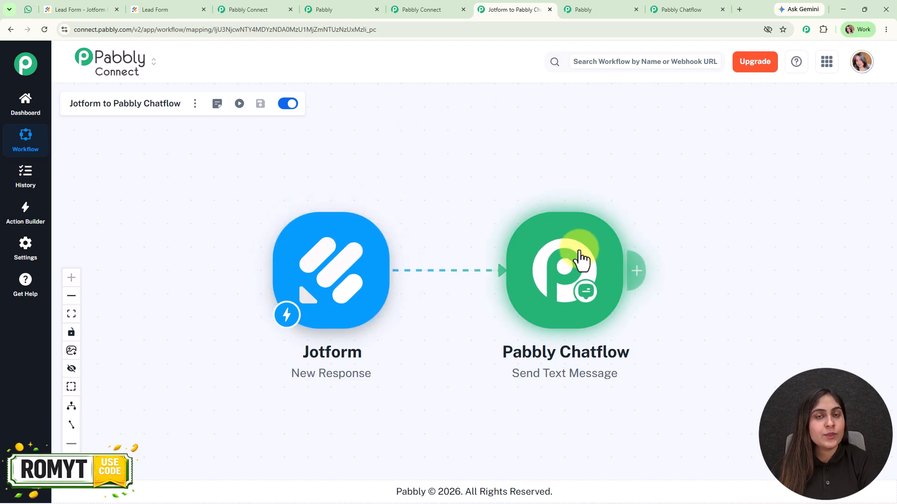